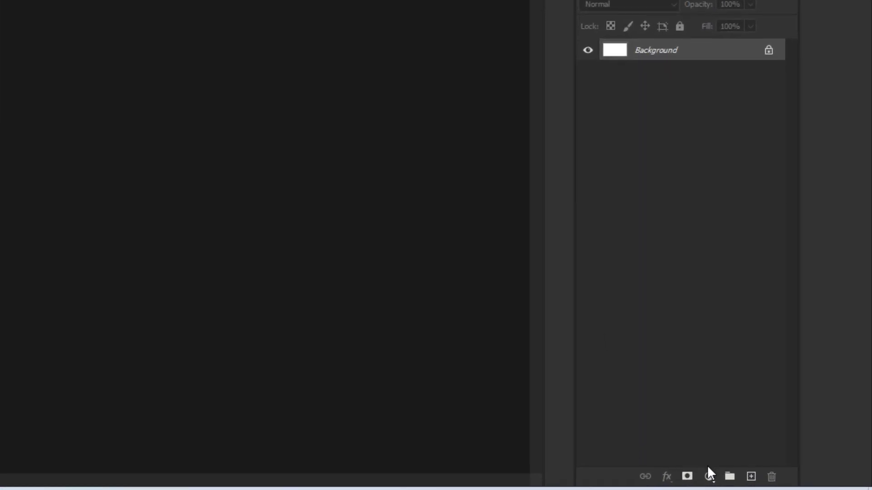
- Add a Solid Color fill layer in light grey (brightness 90, e5e5e5) covering the canvas
{"action": "left_click", "coordinate": [708, 476]}
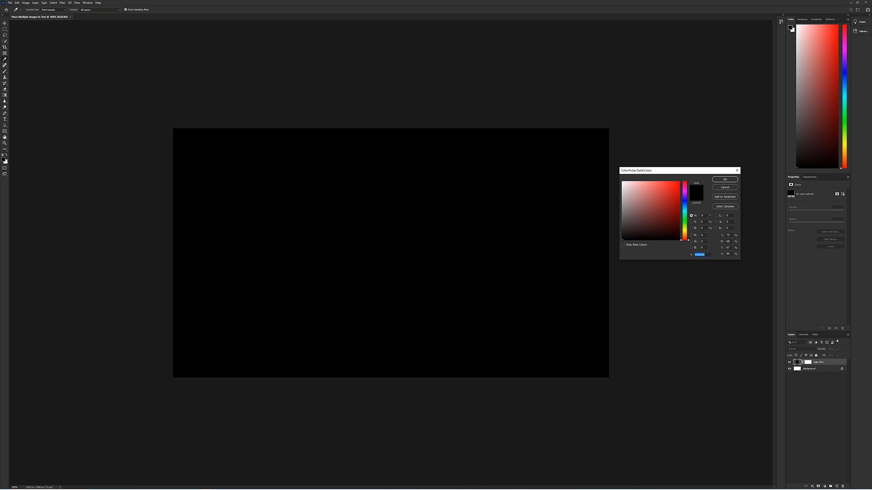
{"action": "left_click", "coordinate": [702, 228]}
{"action": "type", "text": "90"}
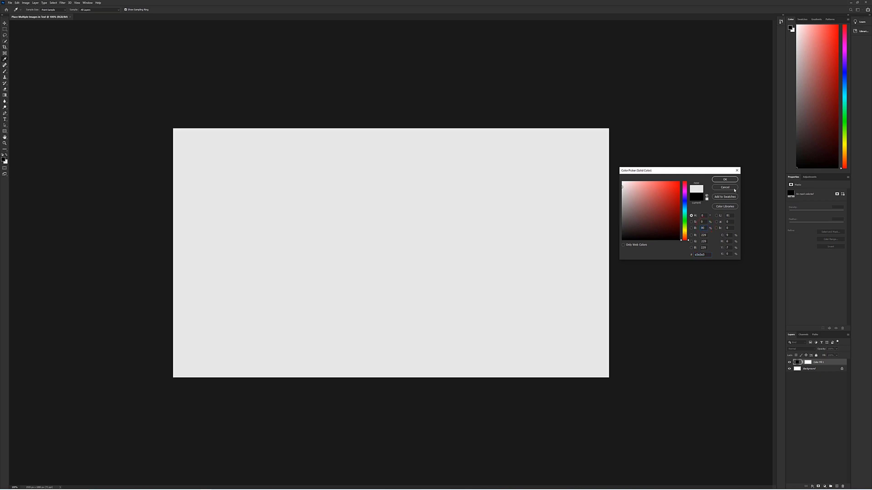
{"action": "left_click", "coordinate": [725, 179]}
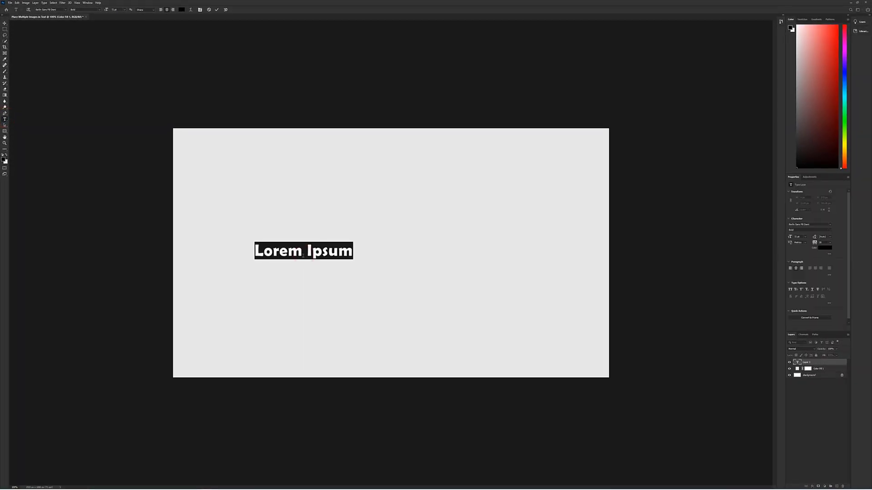
- Type DAN as the text and commit the type layer
{"action": "type", "text": "DAN"}
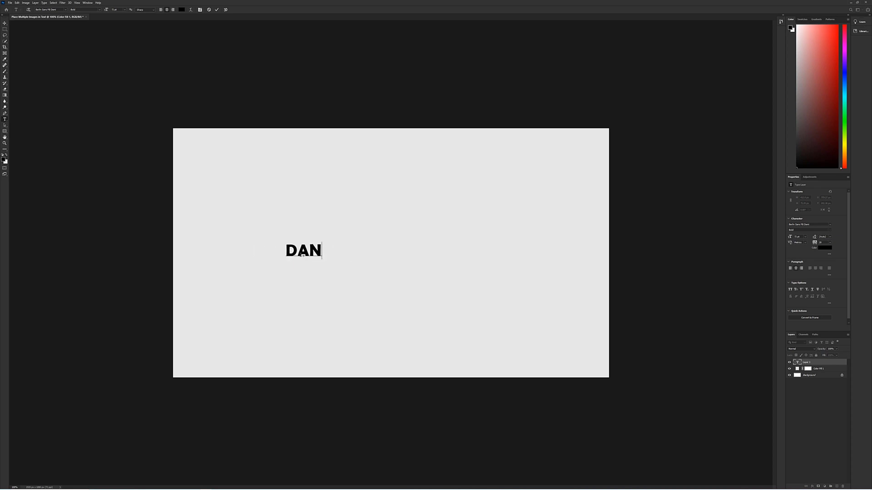
{"action": "left_click", "coordinate": [217, 9]}
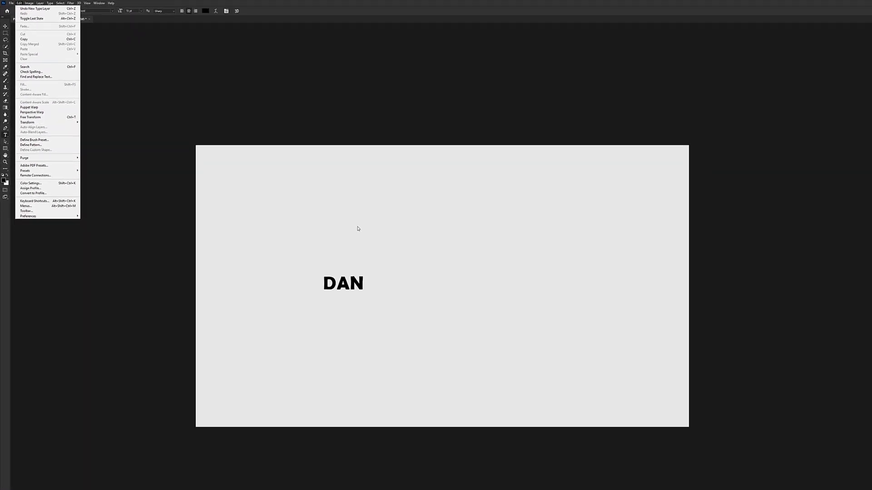
- Free-transform DAN to about 833.63 pt so it spans most of the canvas, centred
{"action": "left_click", "coordinate": [571, 359]}
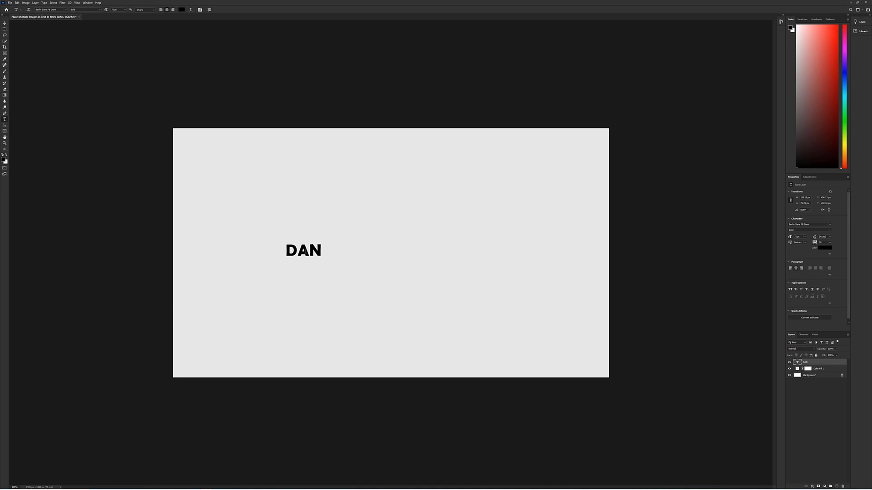
{"action": "key", "text": "ctrl+t"}
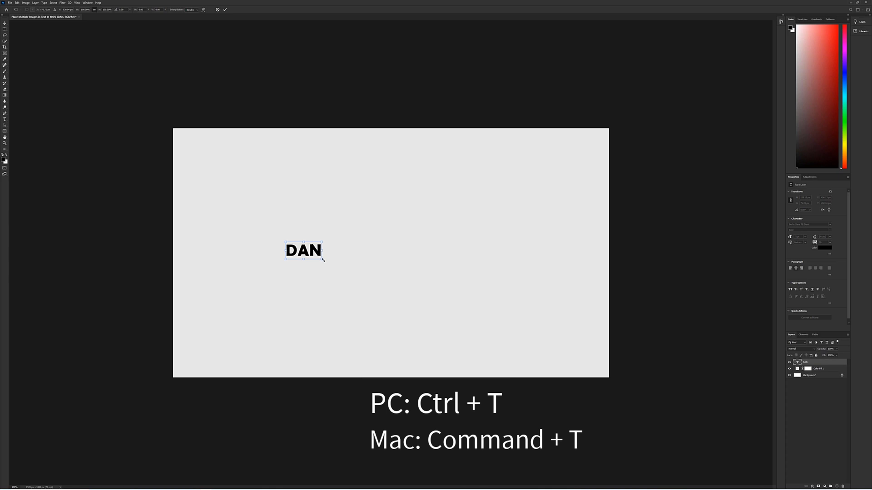
{"action": "left_click_drag", "start_coordinate": [323, 259], "coordinate": [703, 471]}
{"action": "left_click_drag", "start_coordinate": [587, 352], "coordinate": [484, 264]}
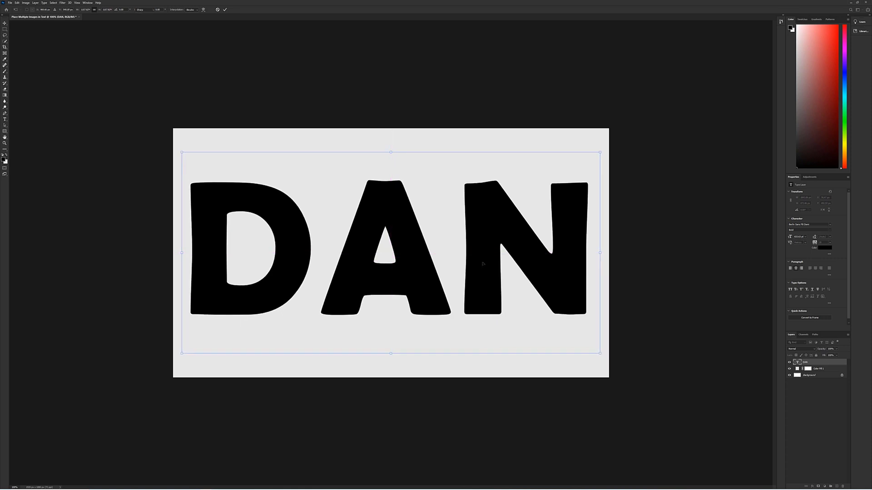
{"action": "key", "text": "Return"}
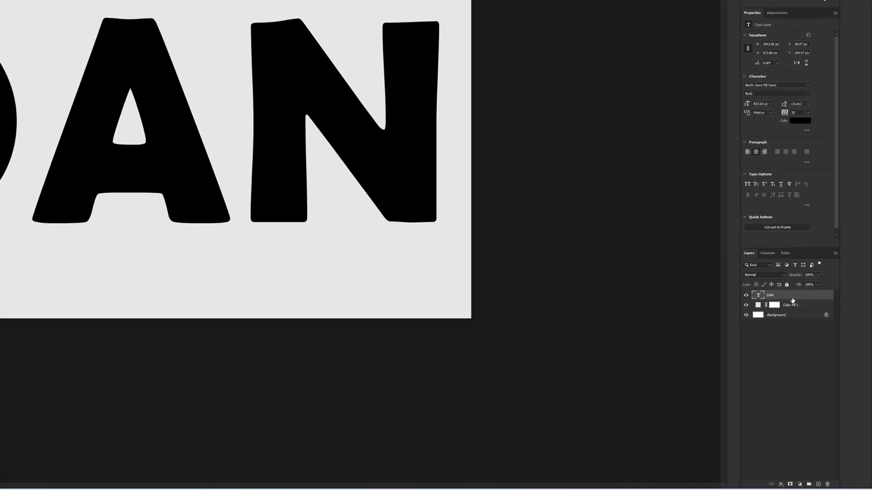
- Convert the DAN type layer into a vector shape layer
{"action": "right_click", "coordinate": [792, 300]}
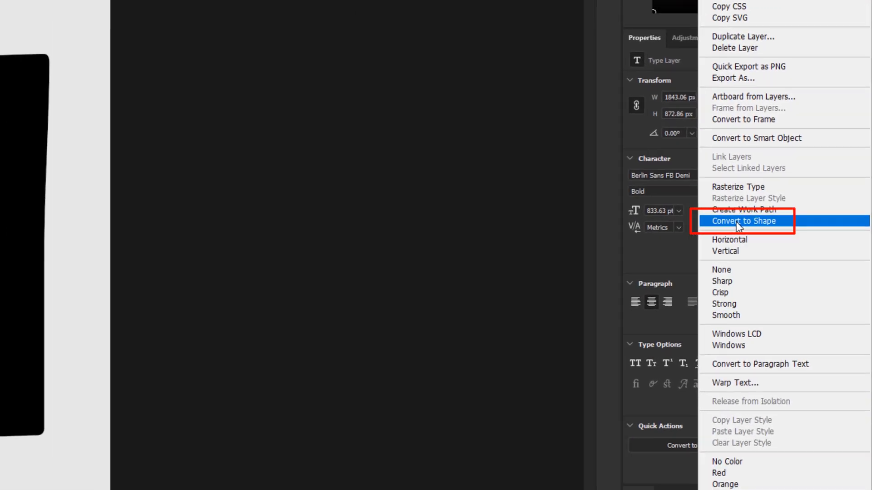
{"action": "left_click", "coordinate": [736, 221]}
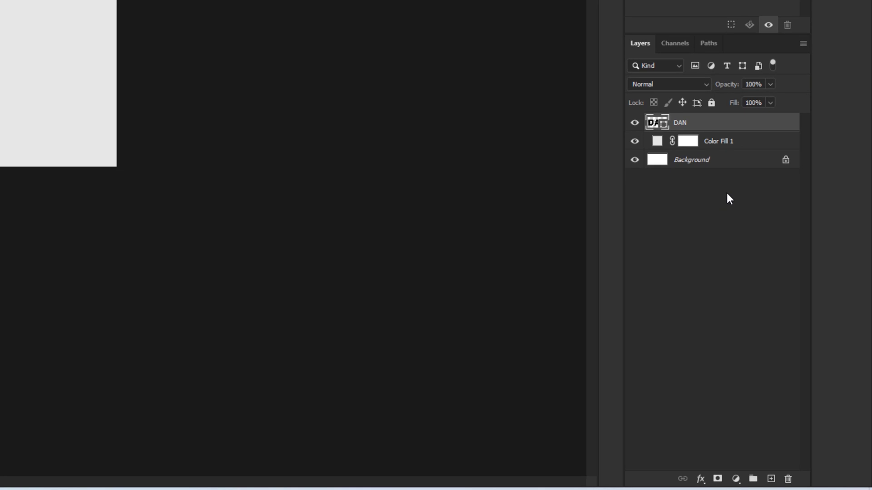
- Duplicate the DAN layer twice, producing DAN copy and DAN copy 2
{"action": "left_click_drag", "start_coordinate": [740, 123], "coordinate": [771, 478]}
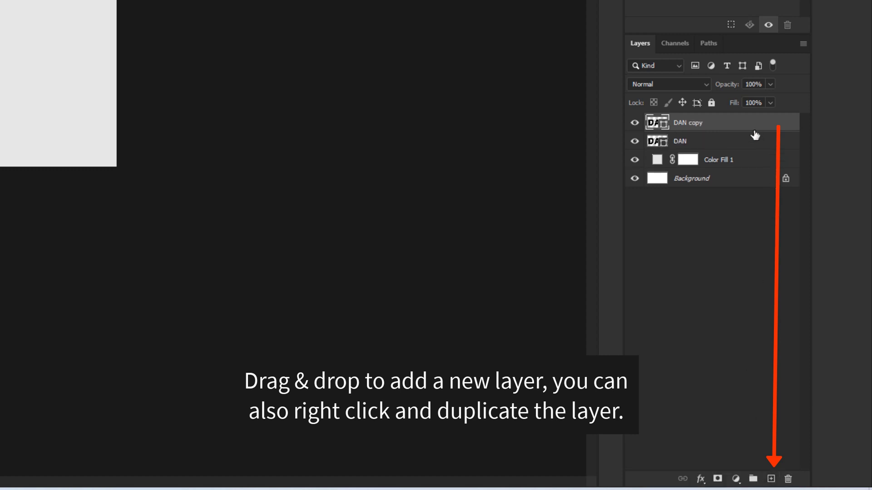
{"action": "left_click_drag", "start_coordinate": [741, 122], "coordinate": [770, 479]}
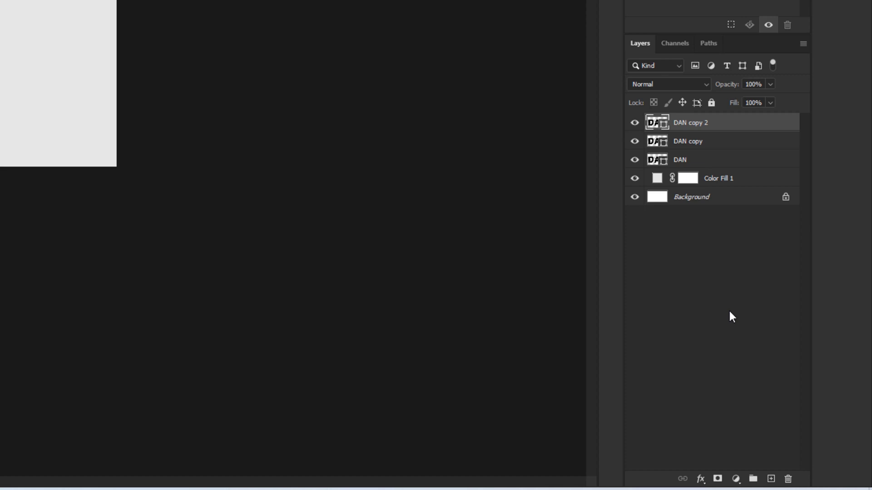
- Hide DAN copy and DAN copy 2 and select the original DAN layer
{"action": "left_click", "coordinate": [634, 123]}
{"action": "left_click", "coordinate": [634, 141]}
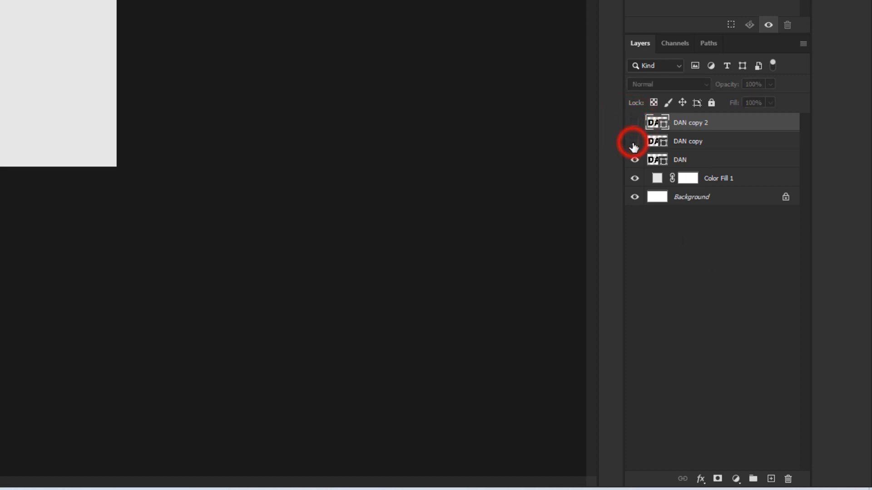
{"action": "left_click", "coordinate": [683, 161]}
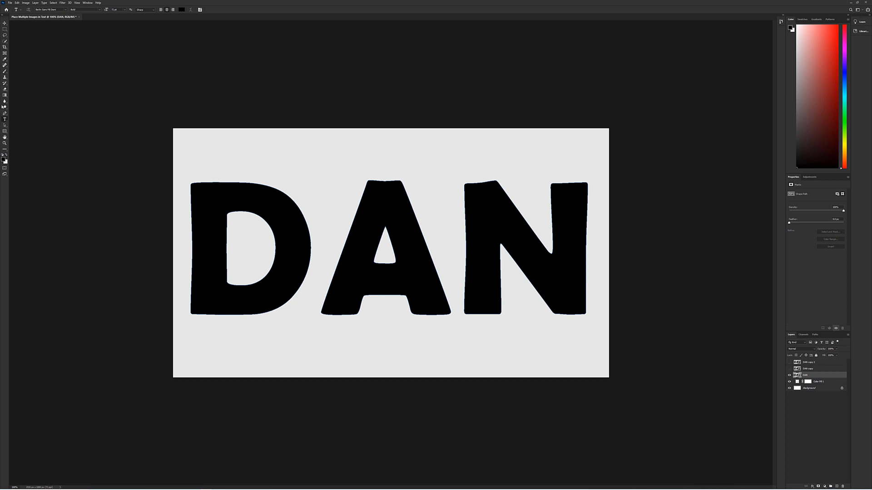
- Delete the A and N letter paths with the Path Selection Tool, leaving only D
{"action": "right_click", "coordinate": [4, 125]}
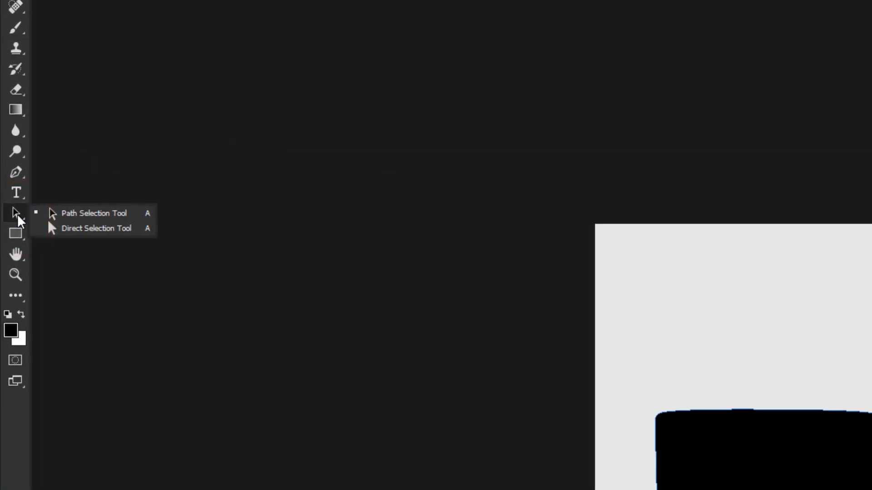
{"action": "left_click", "coordinate": [51, 215]}
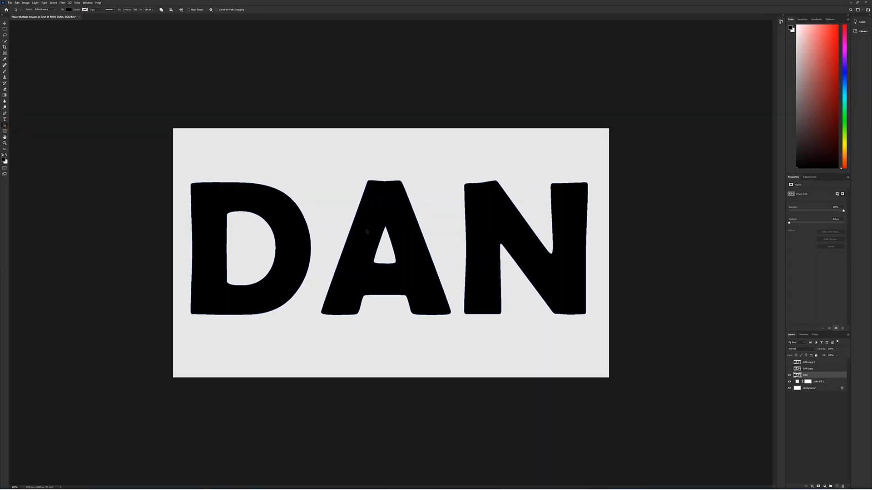
{"action": "left_click", "coordinate": [366, 232]}
{"action": "key", "text": "BackSpace"}
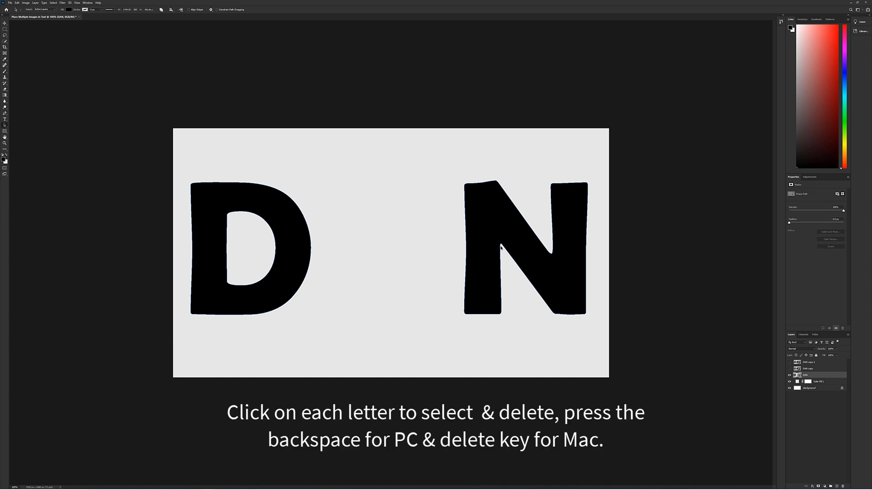
{"action": "left_click", "coordinate": [492, 226]}
{"action": "key", "text": "BackSpace"}
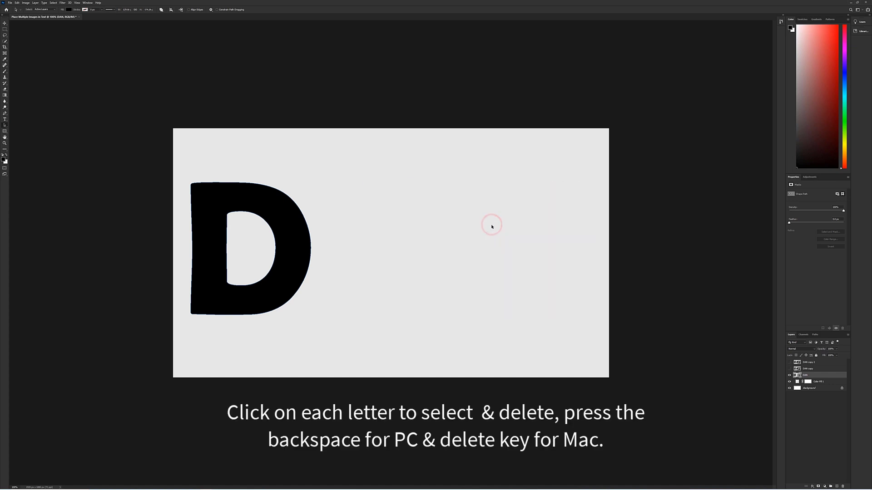
- Hide the D layer and delete the D and N paths from DAN copy, leaving only A
{"action": "left_click", "coordinate": [789, 375]}
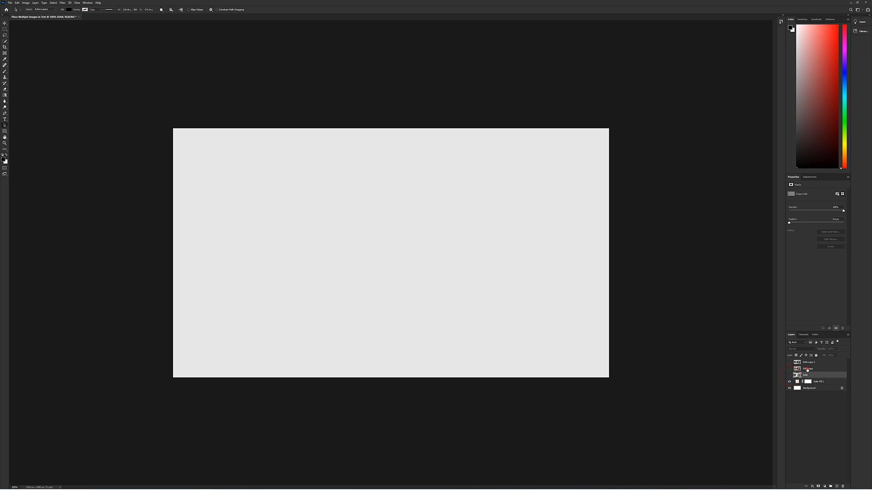
{"action": "left_click", "coordinate": [807, 369]}
{"action": "left_click", "coordinate": [789, 369]}
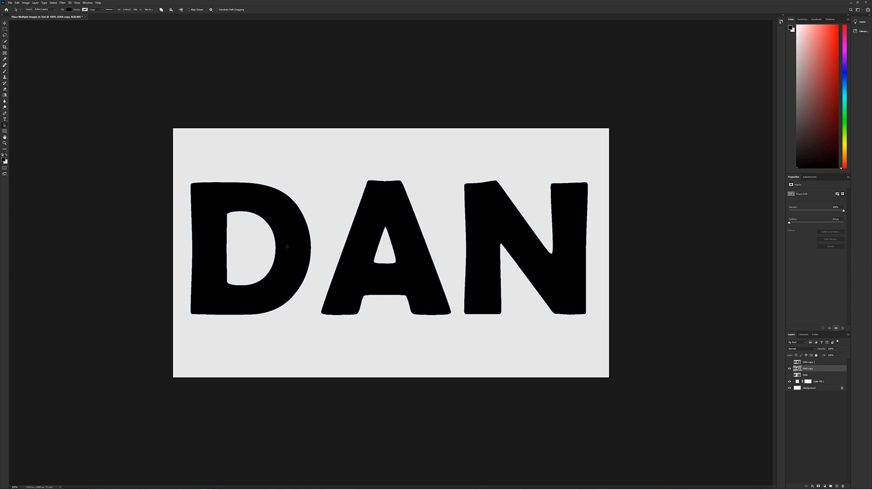
{"action": "left_click", "coordinate": [287, 246]}
{"action": "key", "text": "Delete"}
{"action": "left_click", "coordinate": [479, 231]}
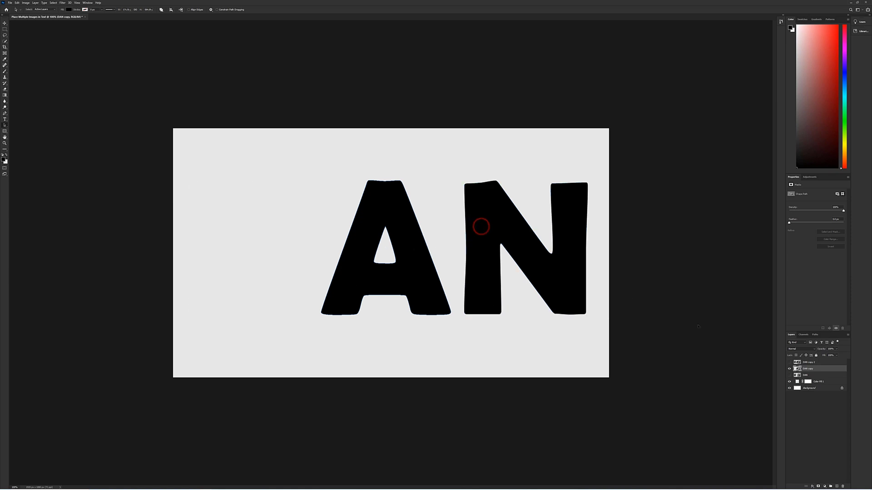
{"action": "key", "text": "Delete"}
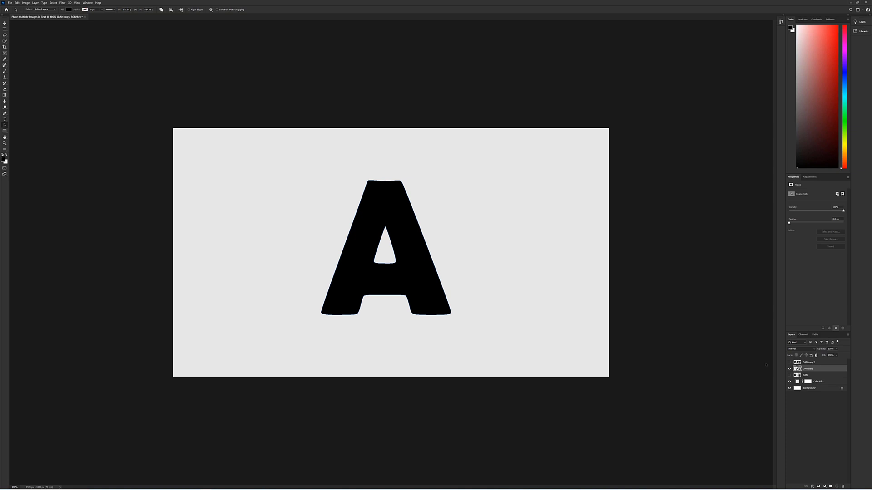
- Hide the A layer and delete the D and A paths from DAN copy 2, leaving only N
{"action": "left_click", "coordinate": [788, 369]}
{"action": "left_click", "coordinate": [809, 363]}
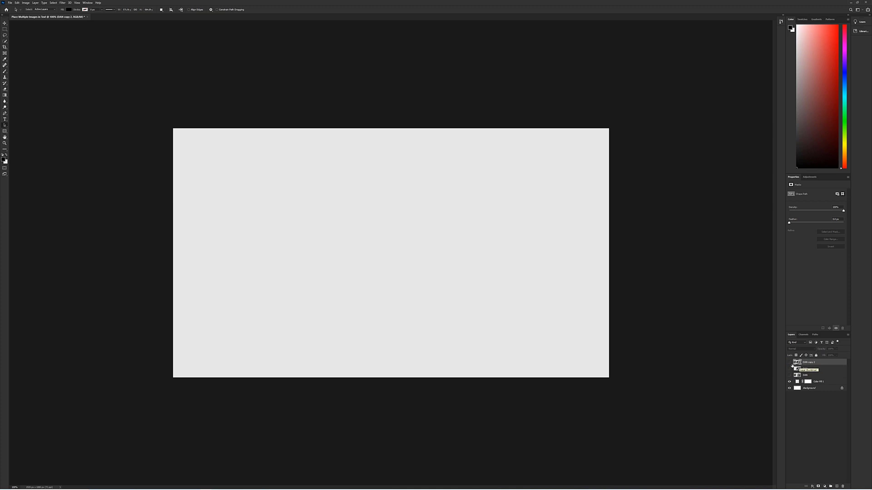
{"action": "left_click", "coordinate": [790, 362]}
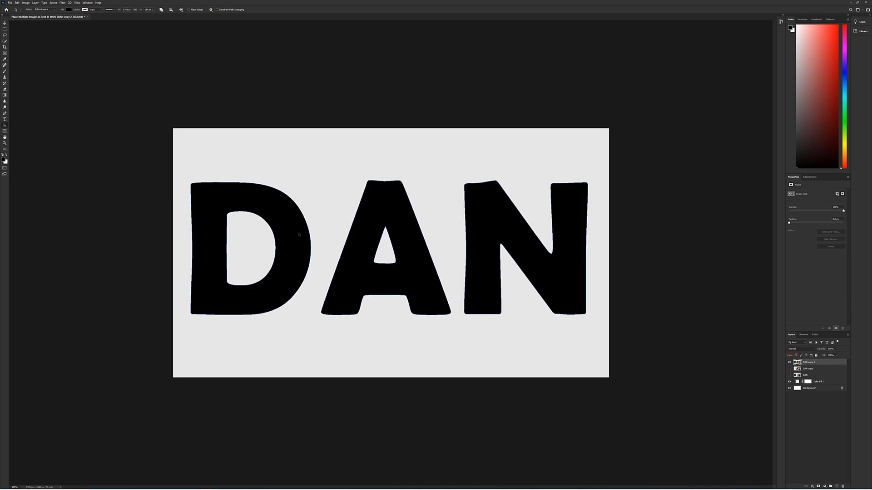
{"action": "left_click", "coordinate": [298, 235]}
{"action": "key", "text": "Delete"}
{"action": "left_click", "coordinate": [364, 245]}
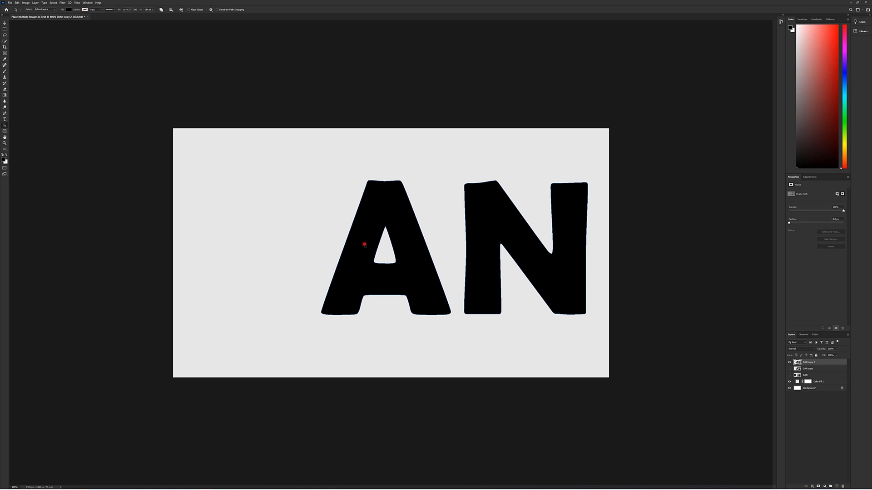
{"action": "key", "text": "Delete"}
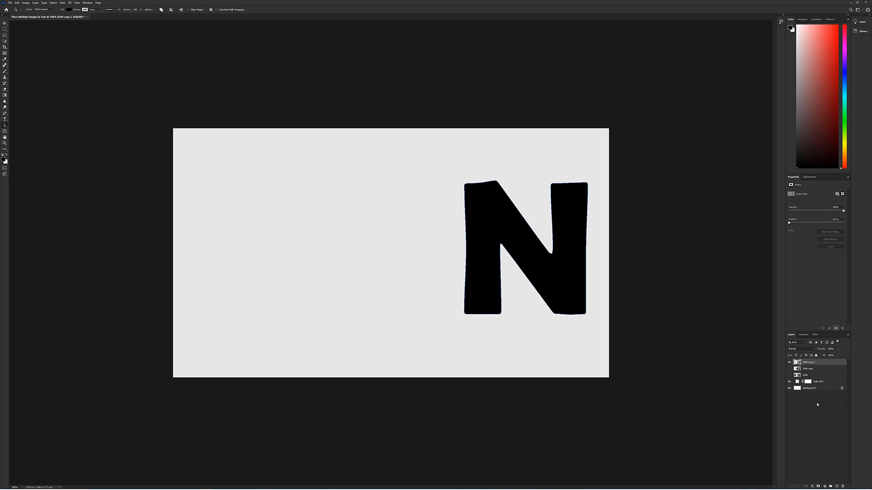
- Set layer visibility so only the D layer shows, and select it
{"action": "left_click", "coordinate": [789, 369]}
{"action": "left_click", "coordinate": [790, 376]}
{"action": "left_click", "coordinate": [789, 363]}
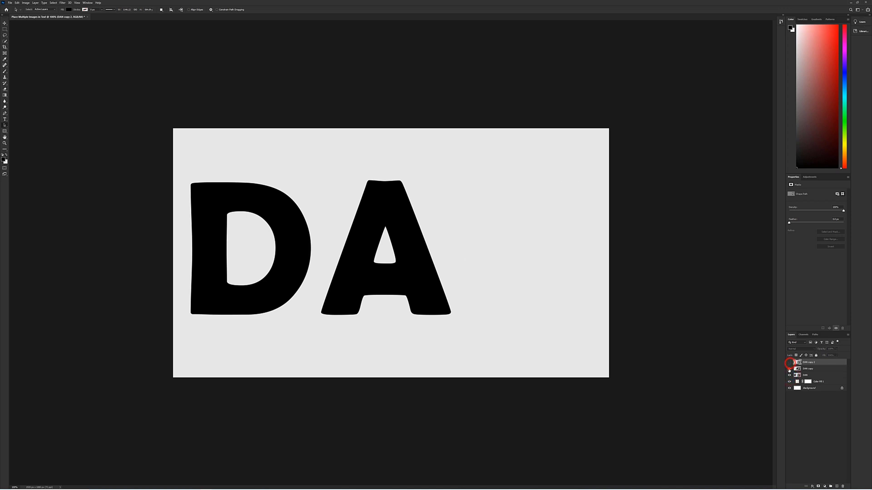
{"action": "left_click", "coordinate": [789, 368]}
{"action": "left_click", "coordinate": [815, 375]}
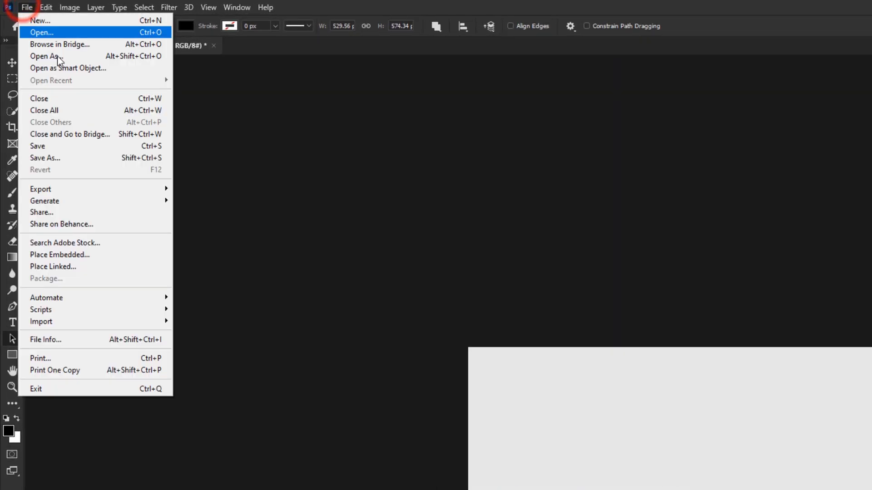
- Place the curly-haired woman's photo as an embedded smart object above the D layer
{"action": "left_click", "coordinate": [150, 255]}
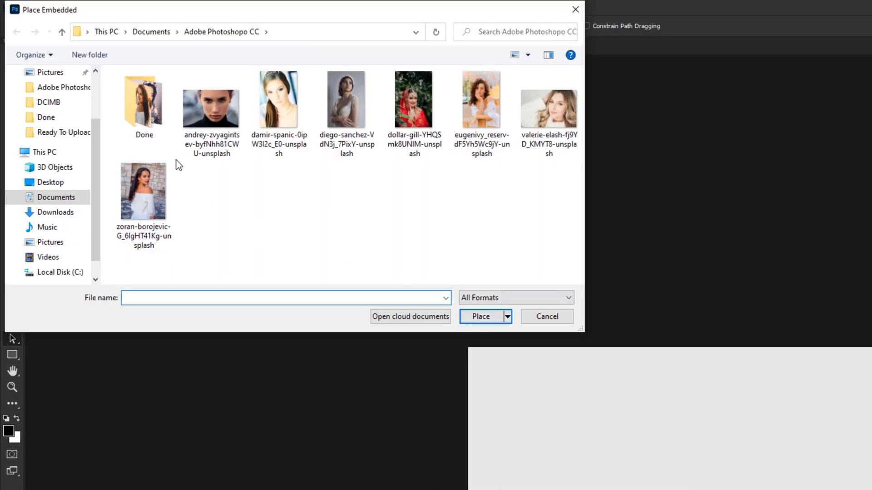
{"action": "left_click", "coordinate": [489, 118]}
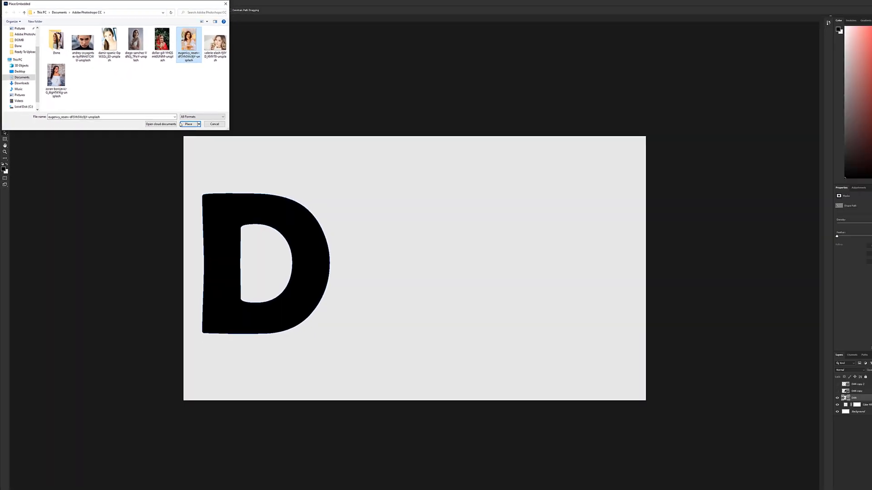
{"action": "left_click", "coordinate": [181, 124]}
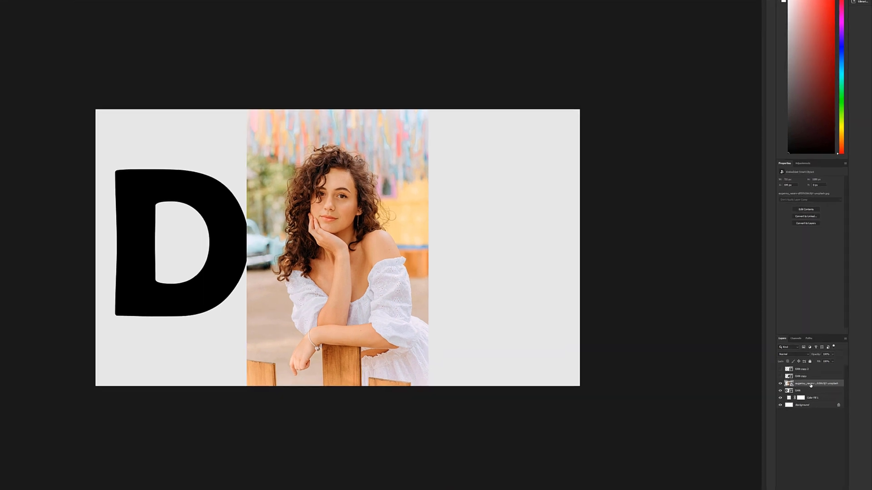
- Create a clipping mask so the portrait photo shows only inside the D
{"action": "right_click", "coordinate": [816, 376]}
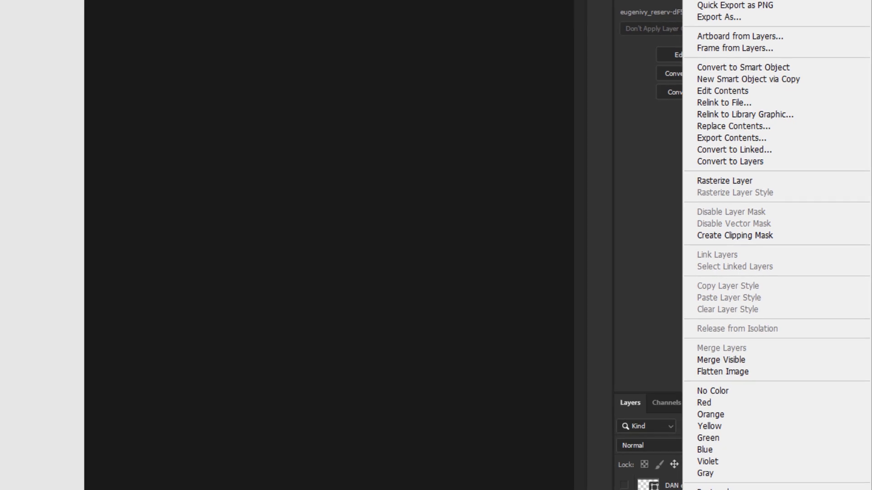
{"action": "left_click", "coordinate": [763, 239]}
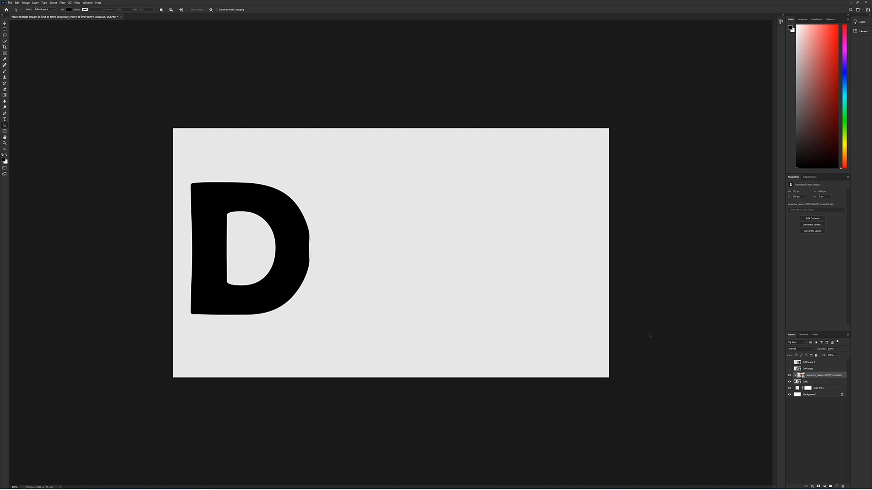
- Move and enlarge the portrait so her face fills the D, then make the A layer visible
{"action": "left_click", "coordinate": [16, 3]}
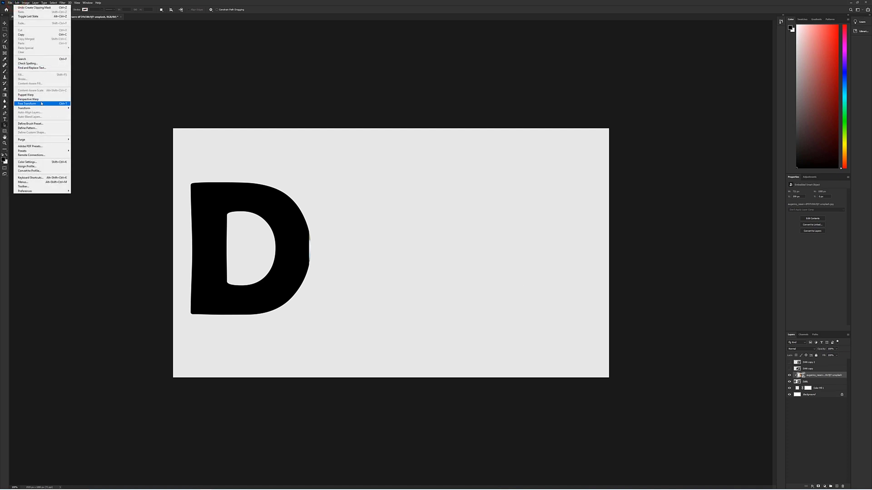
{"action": "left_click", "coordinate": [284, 10]}
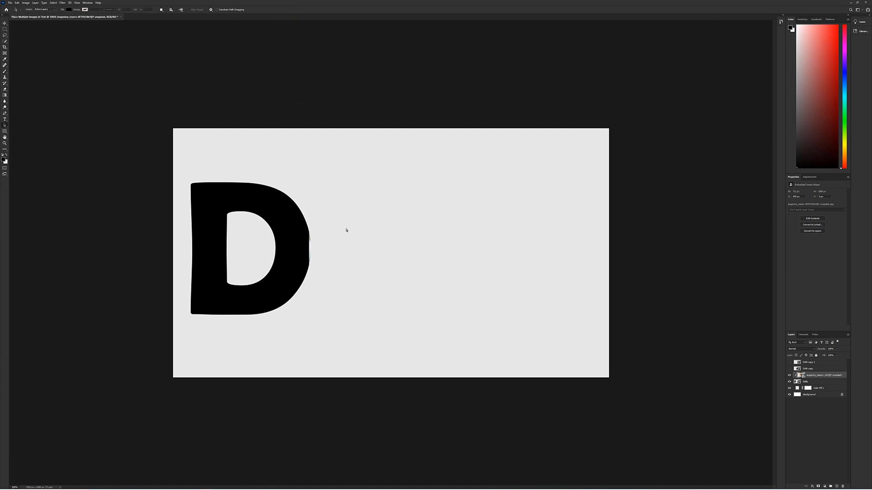
{"action": "key", "text": "ctrl+t"}
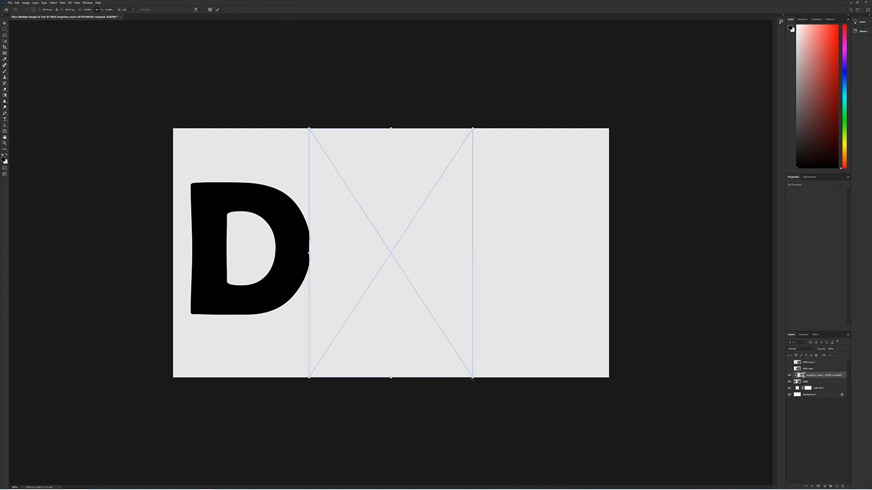
{"action": "left_click_drag", "start_coordinate": [340, 265], "coordinate": [196, 268]}
{"action": "left_click_drag", "start_coordinate": [331, 377], "coordinate": [302, 339]}
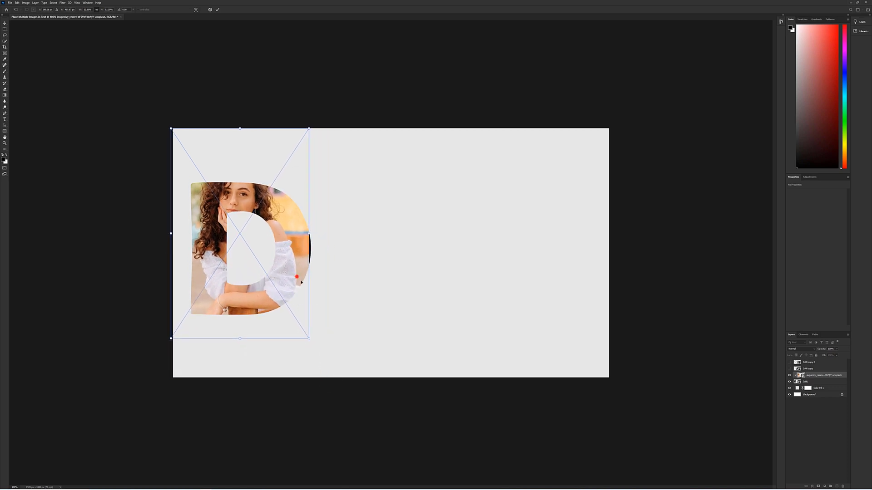
{"action": "left_click_drag", "start_coordinate": [300, 279], "coordinate": [318, 293]}
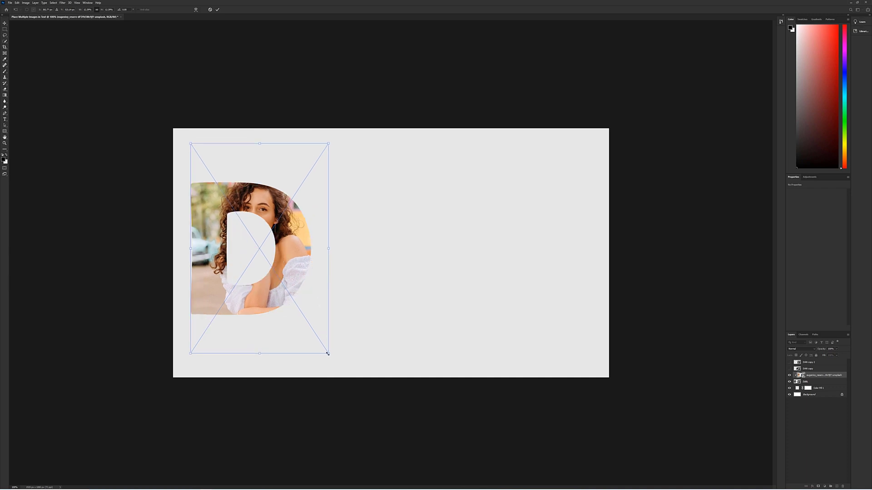
{"action": "left_click_drag", "start_coordinate": [328, 354], "coordinate": [413, 448]}
{"action": "key", "text": "Return"}
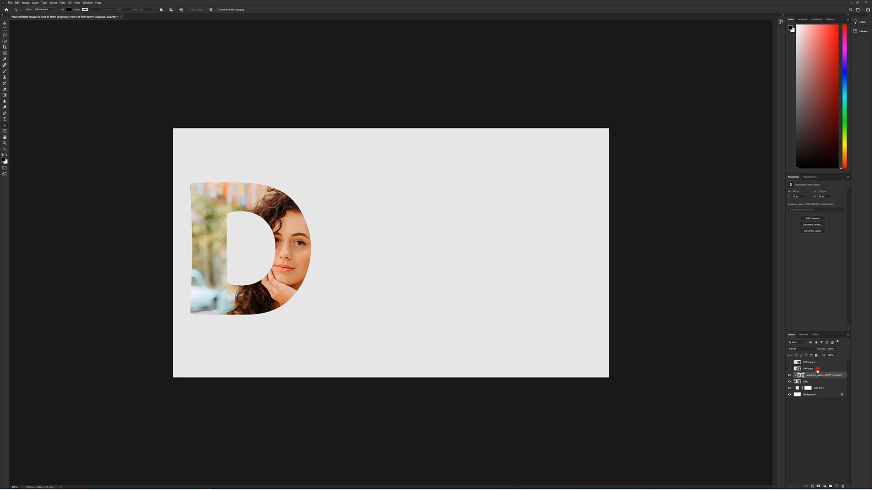
{"action": "left_click", "coordinate": [816, 369]}
{"action": "left_click", "coordinate": [789, 369]}
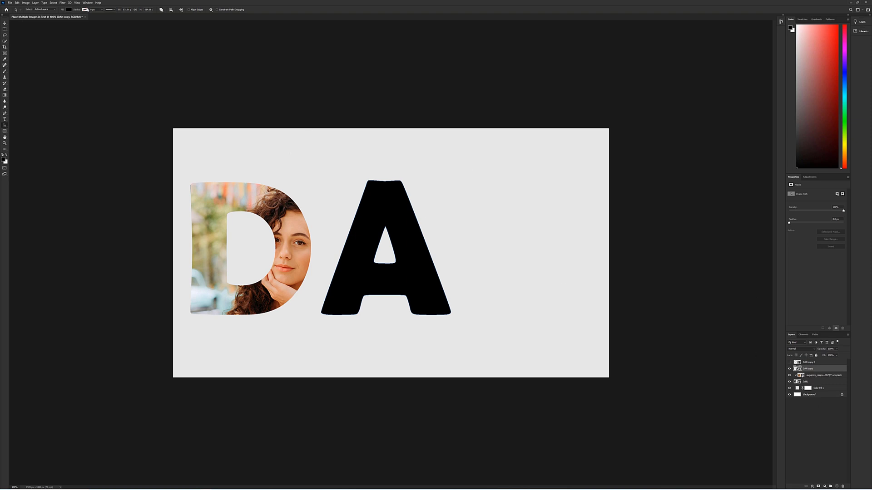
- Place the dark-haired woman's photo as an embedded layer and clip it to the A
{"action": "left_click", "coordinate": [10, 3]}
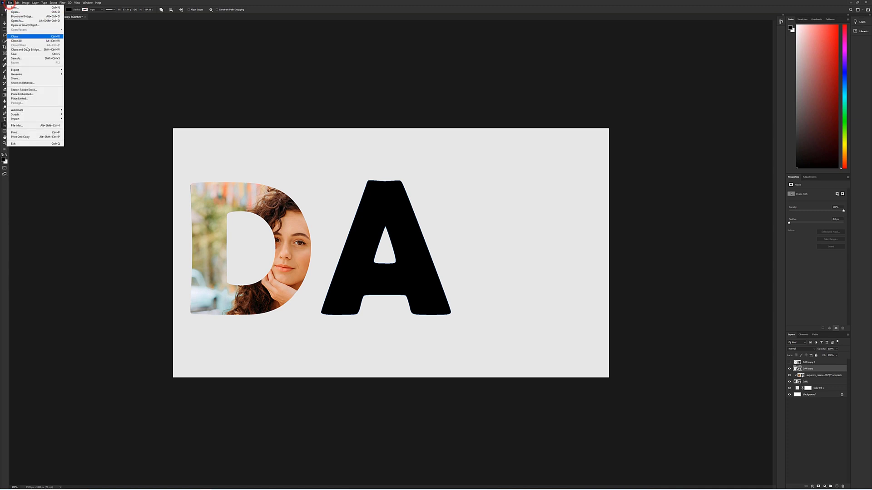
{"action": "left_click", "coordinate": [28, 94]}
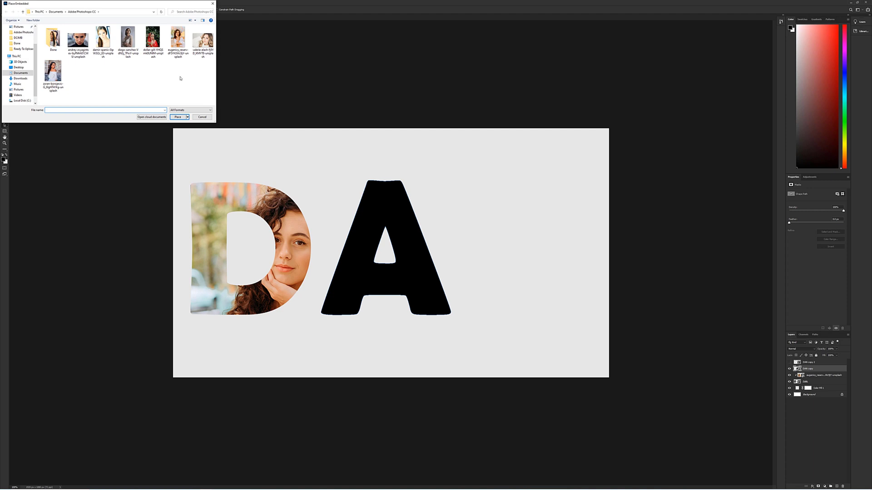
{"action": "left_click", "coordinate": [56, 78]}
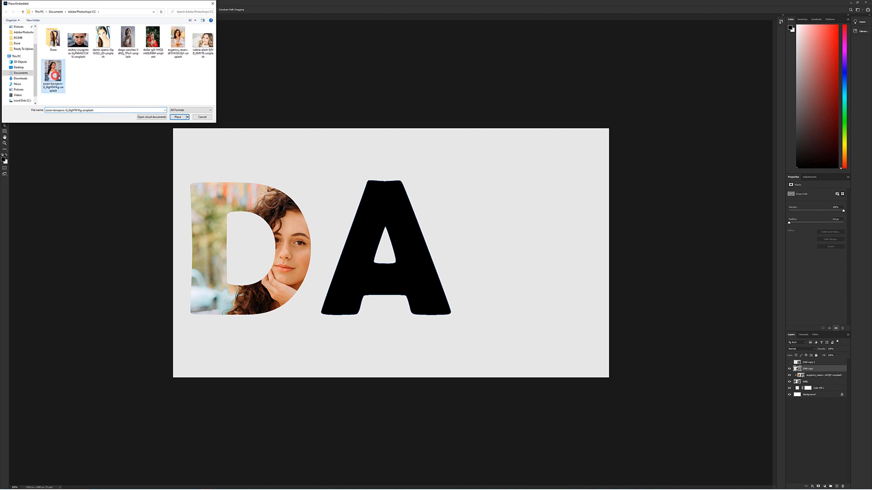
{"action": "left_click", "coordinate": [176, 117]}
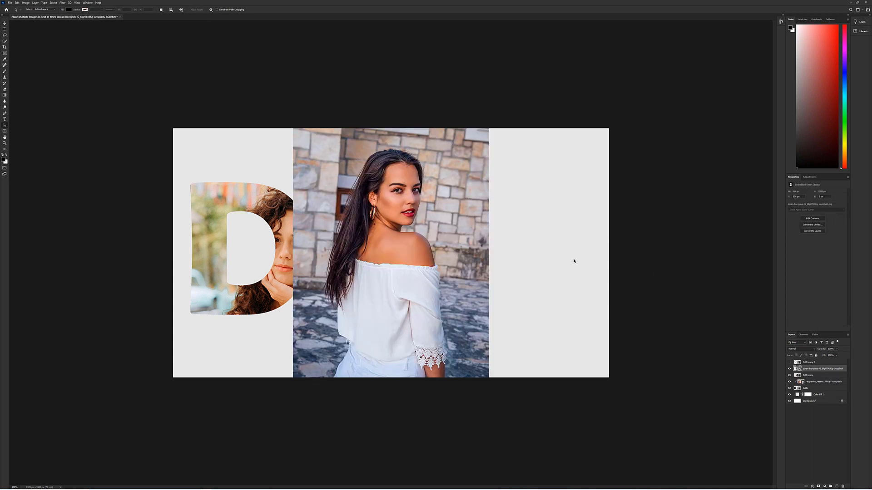
{"action": "right_click", "coordinate": [808, 370]}
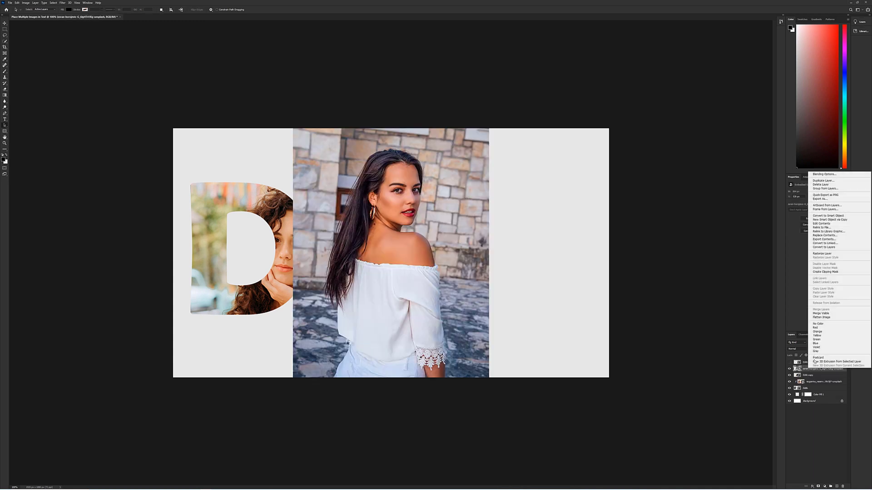
{"action": "left_click", "coordinate": [831, 271]}
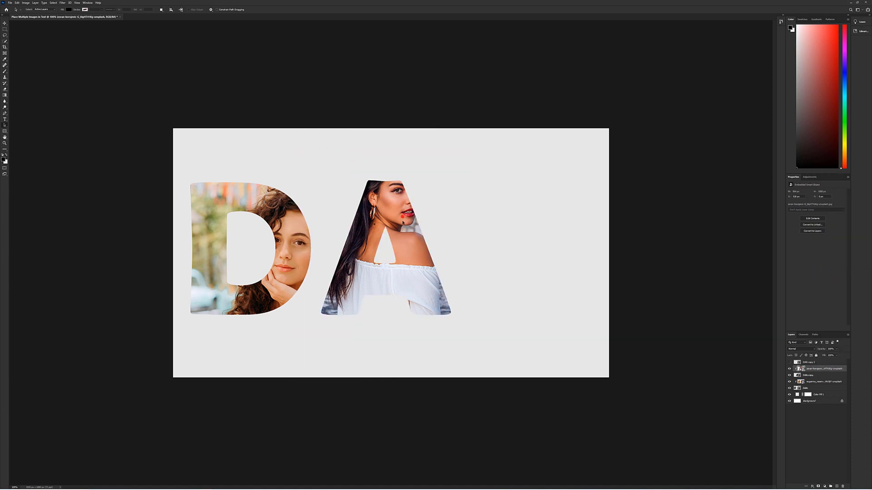
- Move the clipped photo down so her face shows inside the A
{"action": "key", "text": "ctrl+t"}
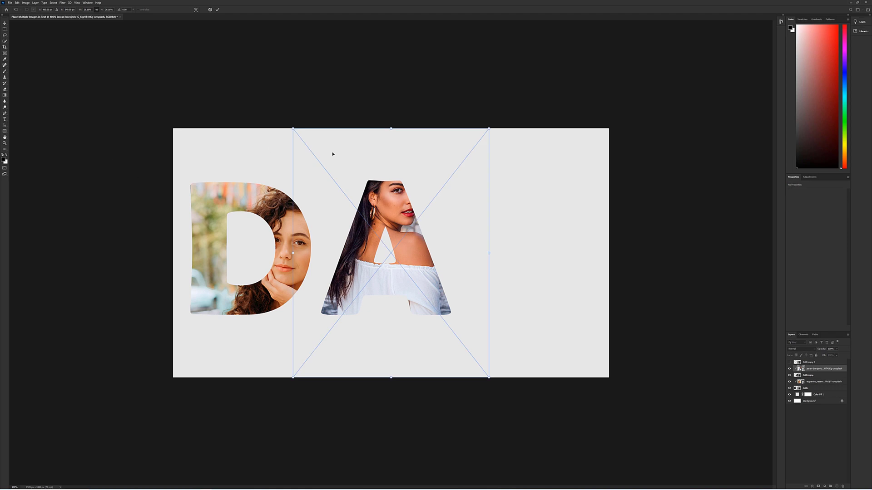
{"action": "left_click_drag", "start_coordinate": [400, 151], "coordinate": [395, 183]}
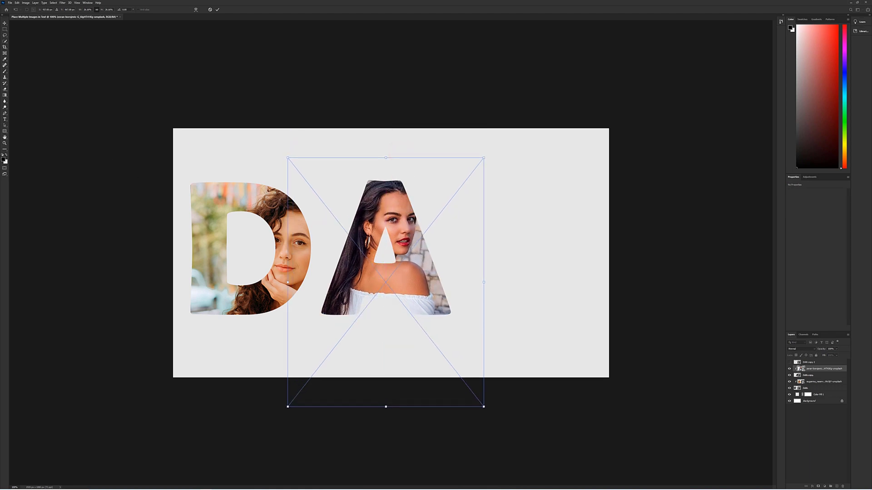
{"action": "key", "text": "Return"}
- Select the N letter's layer and make it visible again
{"action": "key", "text": "a"}
{"action": "left_click", "coordinate": [812, 362]}
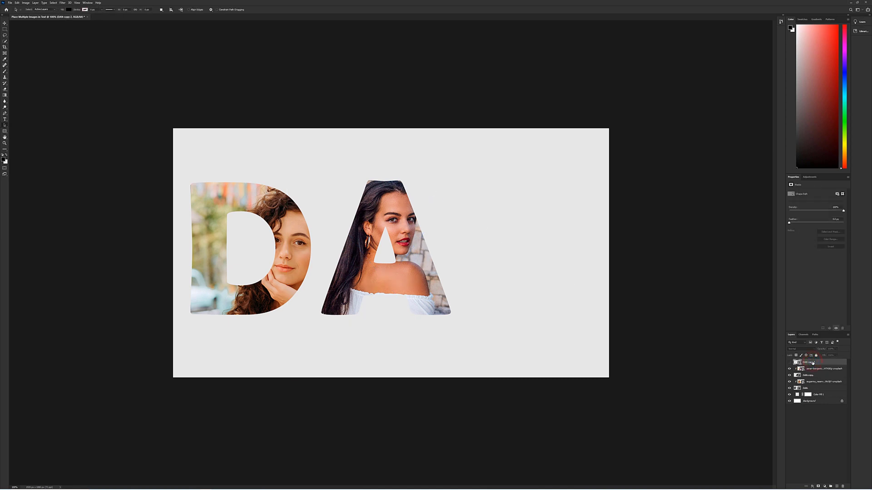
{"action": "left_click", "coordinate": [10, 3]}
{"action": "left_click", "coordinate": [38, 94]}
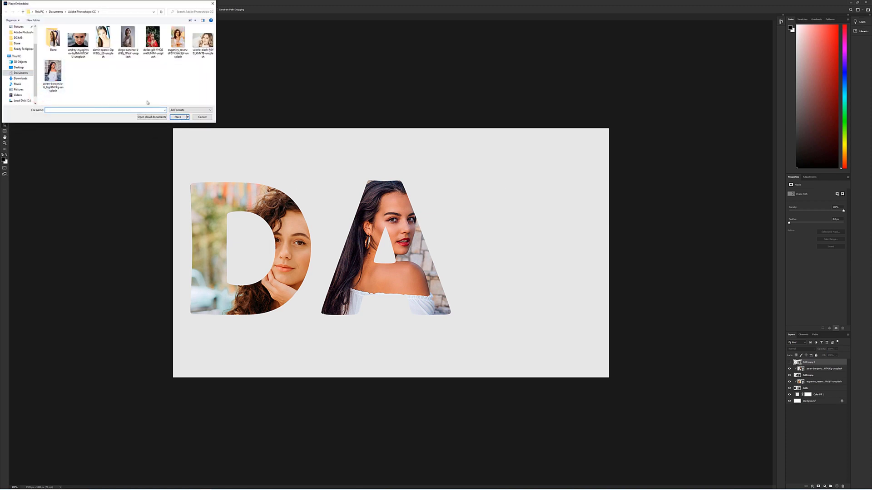
{"action": "left_click", "coordinate": [202, 118]}
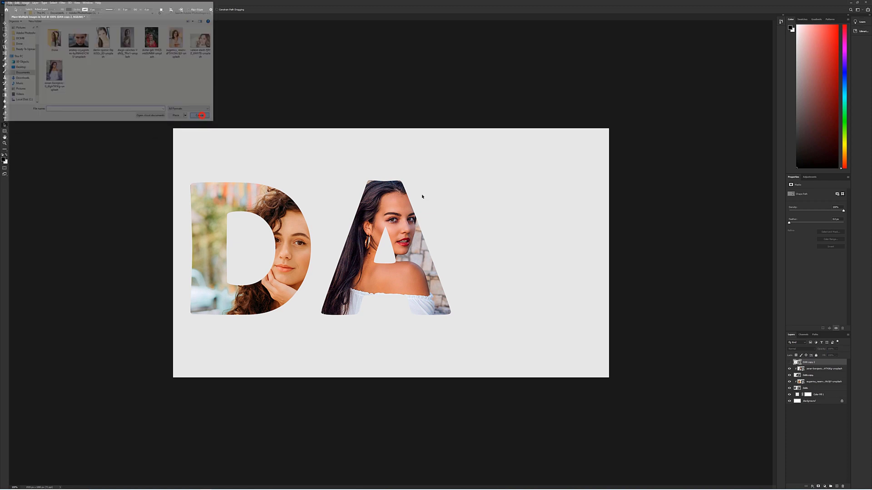
{"action": "left_click", "coordinate": [789, 362]}
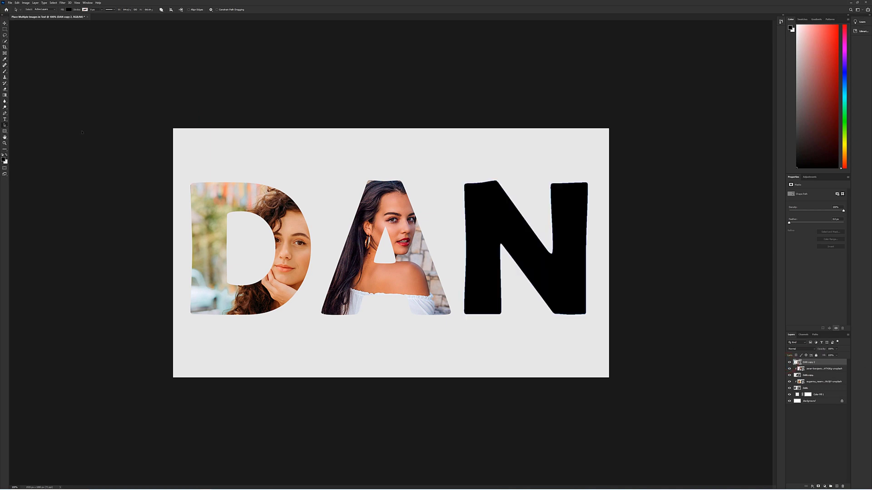
- Place the third portrait photo as an embedded layer and clip it to the N
{"action": "left_click", "coordinate": [9, 3]}
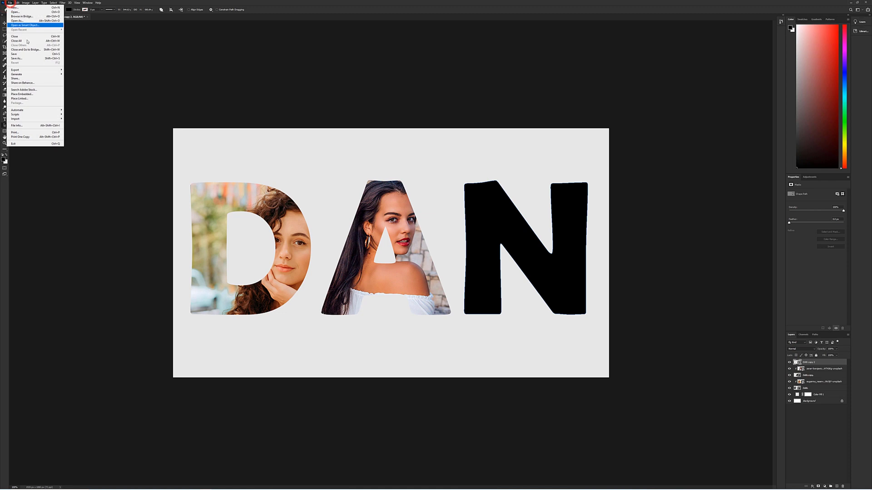
{"action": "left_click", "coordinate": [35, 93]}
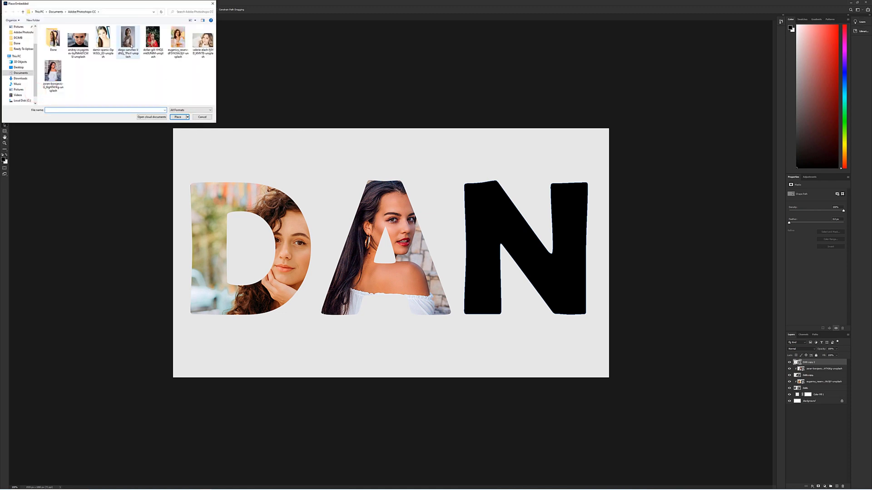
{"action": "left_click", "coordinate": [206, 48]}
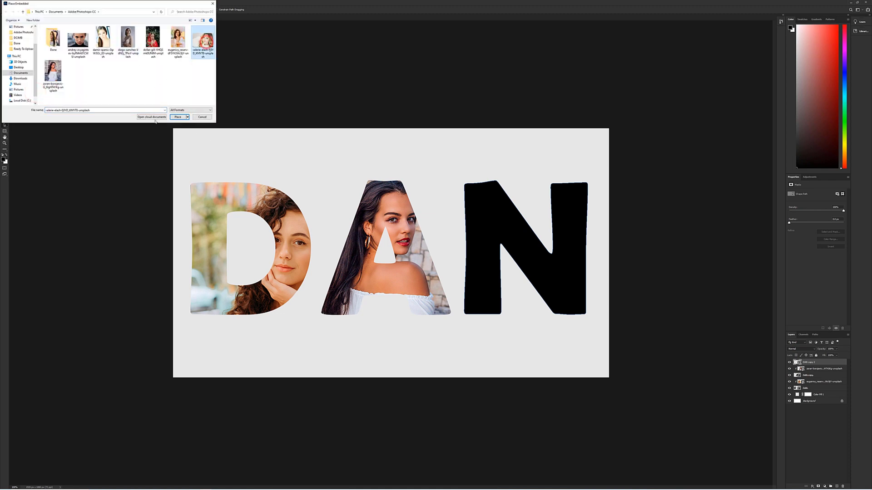
{"action": "left_click", "coordinate": [180, 117]}
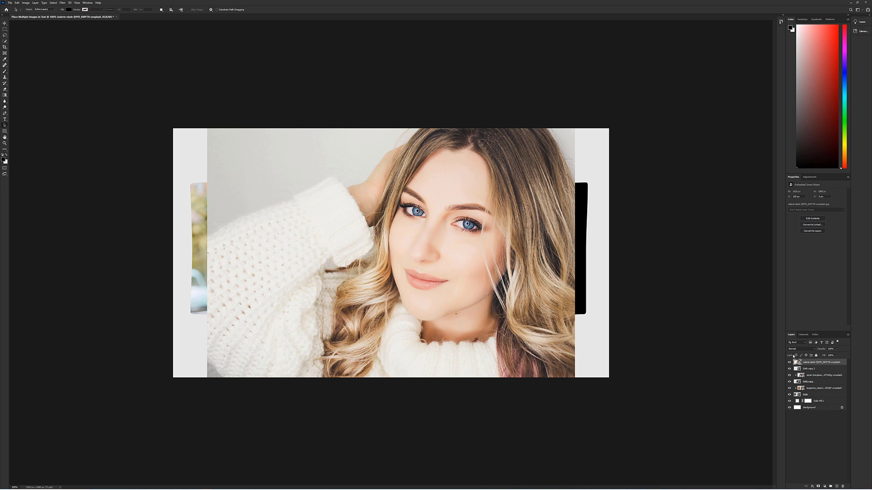
{"action": "right_click", "coordinate": [810, 364]}
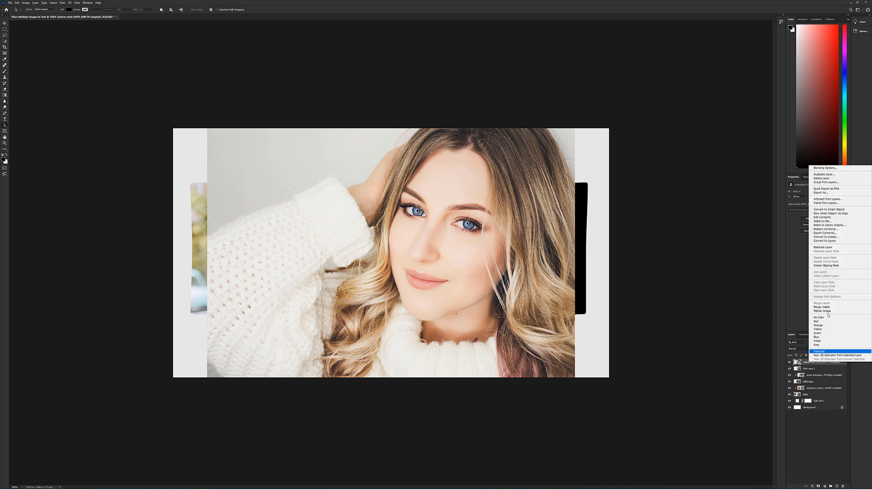
{"action": "left_click", "coordinate": [841, 266]}
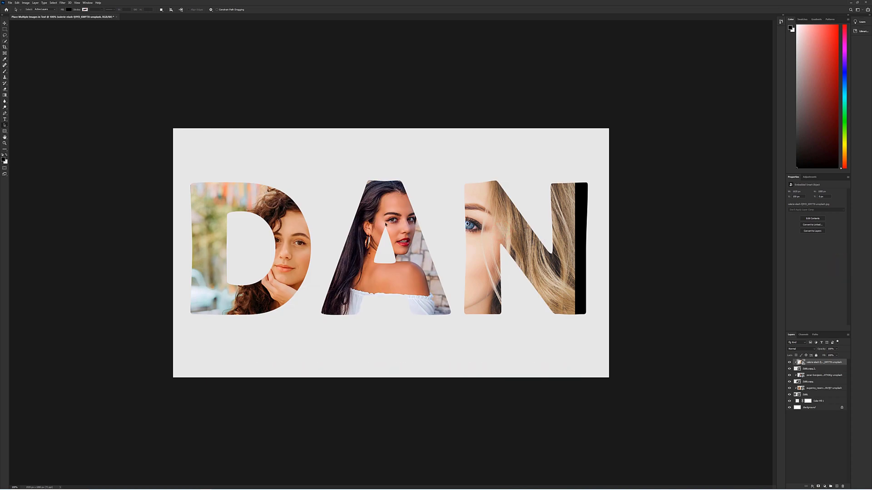
- Shrink the third portrait and reposition it so her face fits the N
{"action": "key", "text": "ctrl"}
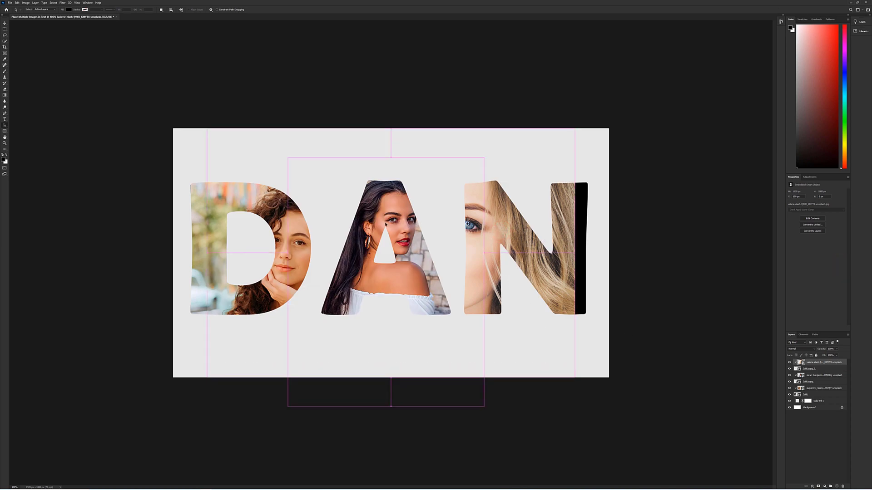
{"action": "key", "text": "ctrl+t"}
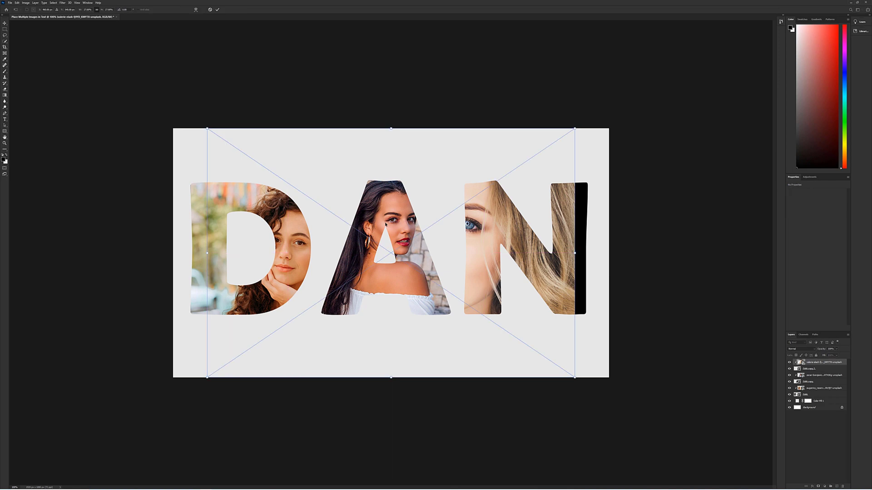
{"action": "left_click_drag", "start_coordinate": [575, 378], "coordinate": [538, 351]}
{"action": "left_click_drag", "start_coordinate": [488, 246], "coordinate": [582, 288]}
{"action": "key", "text": "Return"}
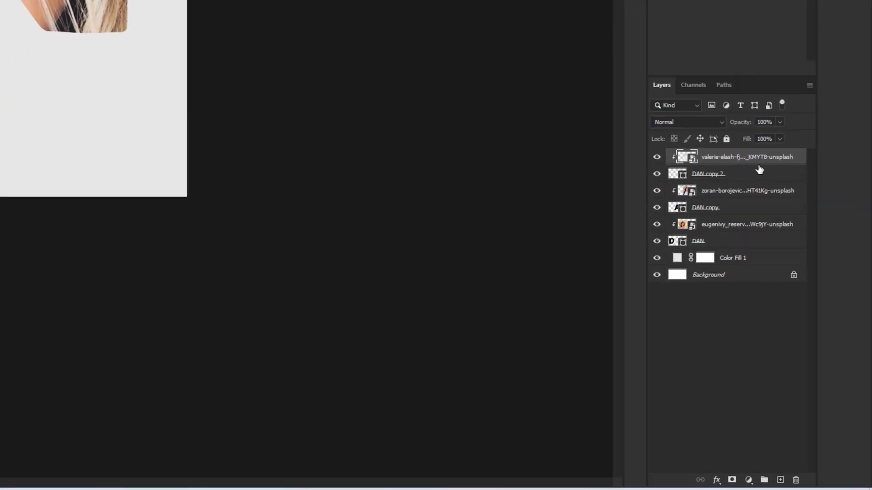
- Group all the letter and photo layers into 'Place Multiple Images in Text'
{"action": "left_click", "coordinate": [740, 245], "text": "shift"}
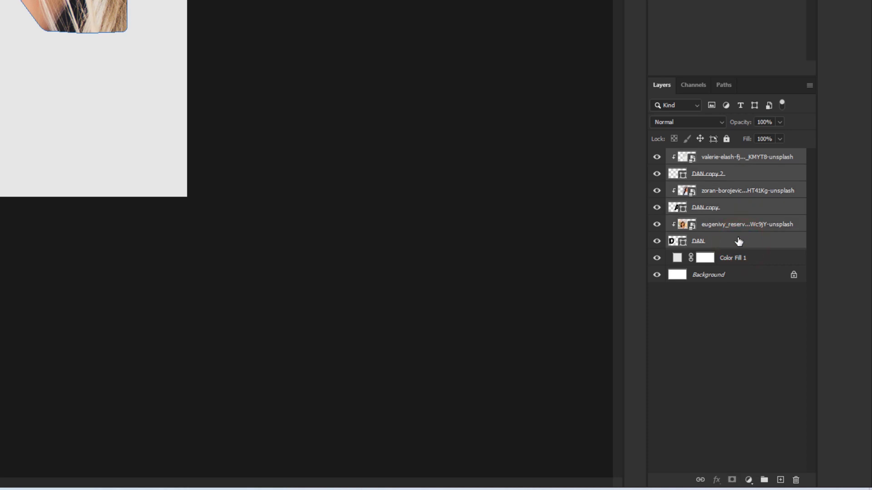
{"action": "right_click", "coordinate": [729, 245]}
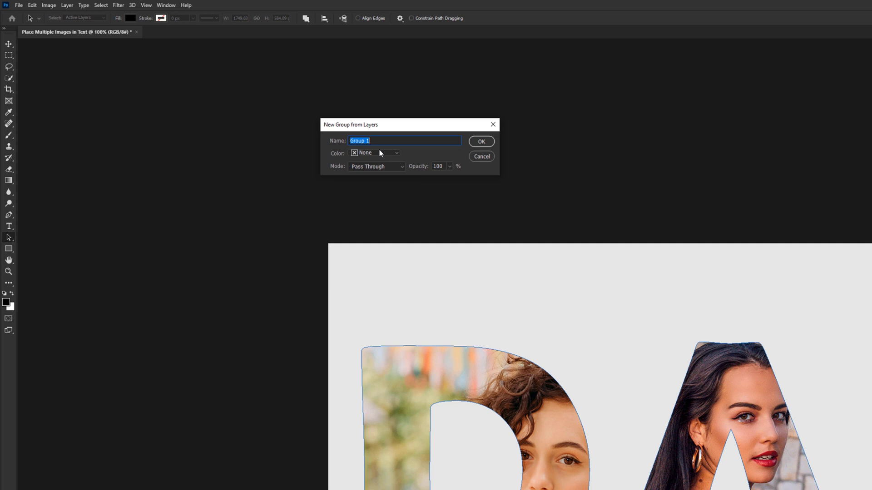
{"action": "type", "text": "Place Multiple Images in Text"}
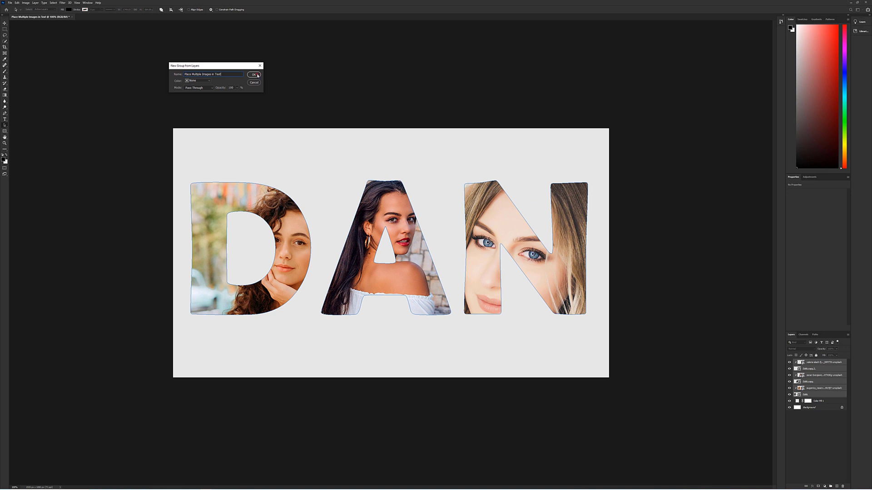
{"action": "left_click", "coordinate": [254, 74]}
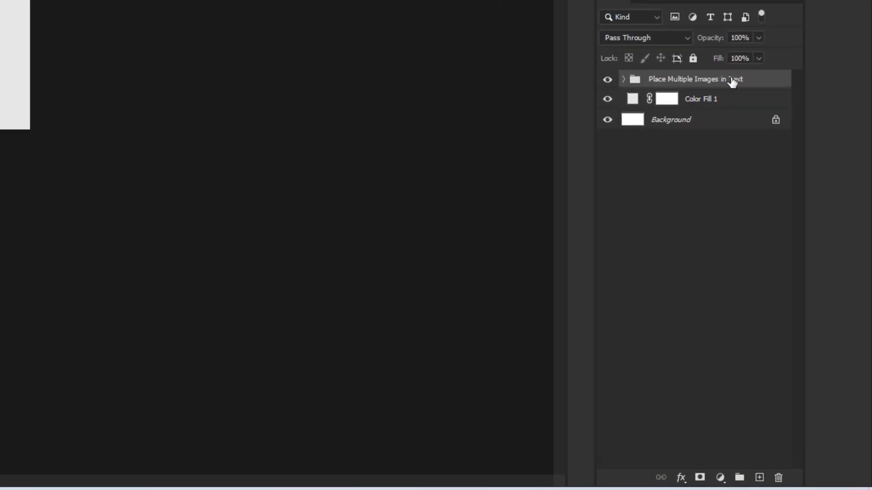
- Give the group a 14 px white outside stroke and enable Drop Shadow
{"action": "left_click", "coordinate": [680, 477]}
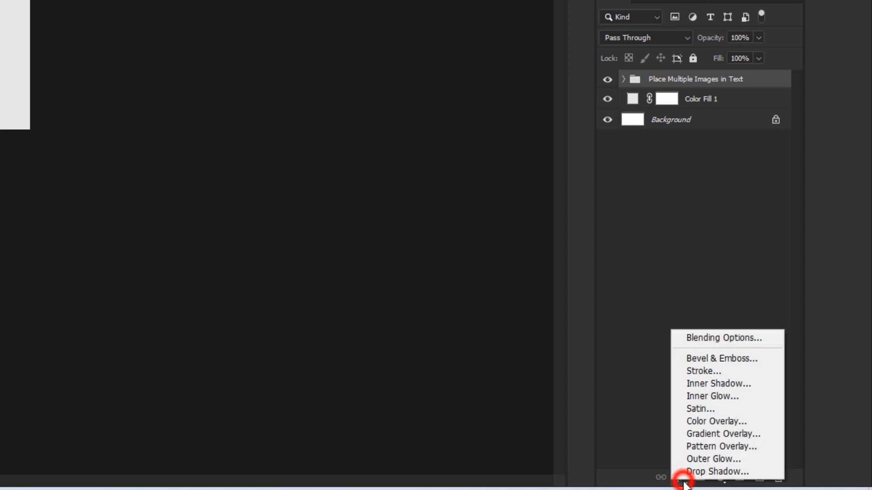
{"action": "left_click", "coordinate": [722, 376]}
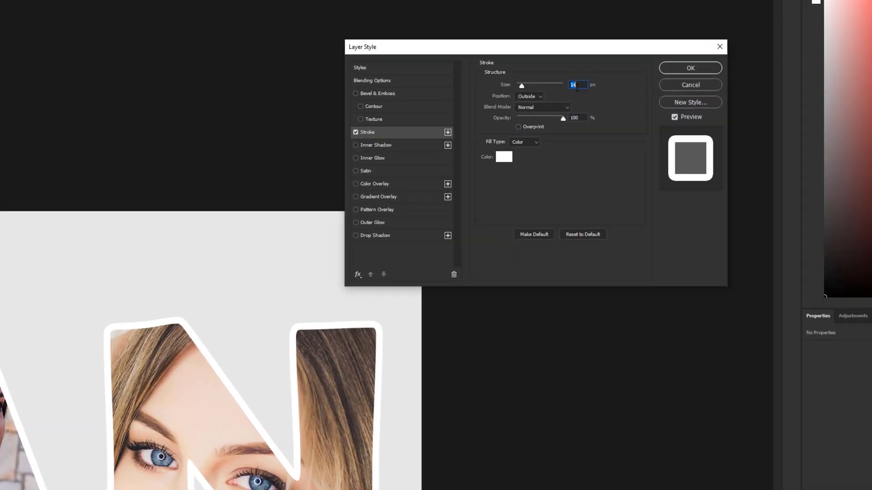
{"action": "left_click", "coordinate": [700, 50]}
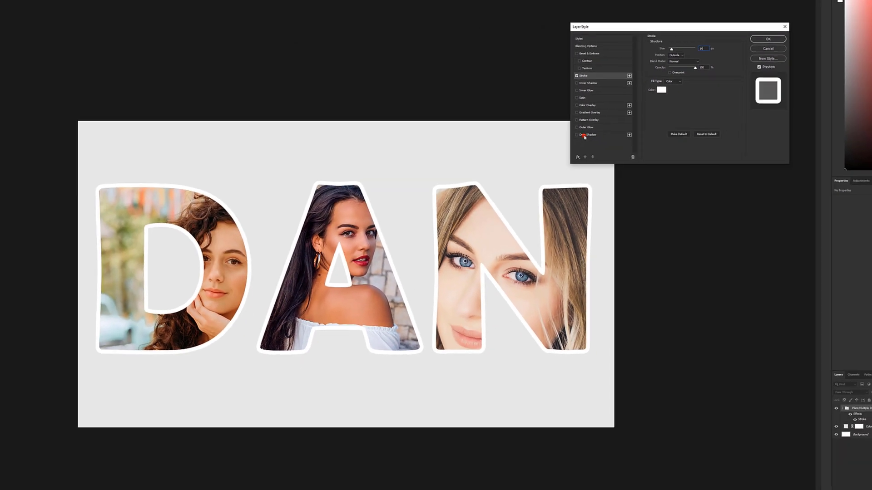
{"action": "left_click", "coordinate": [562, 146]}
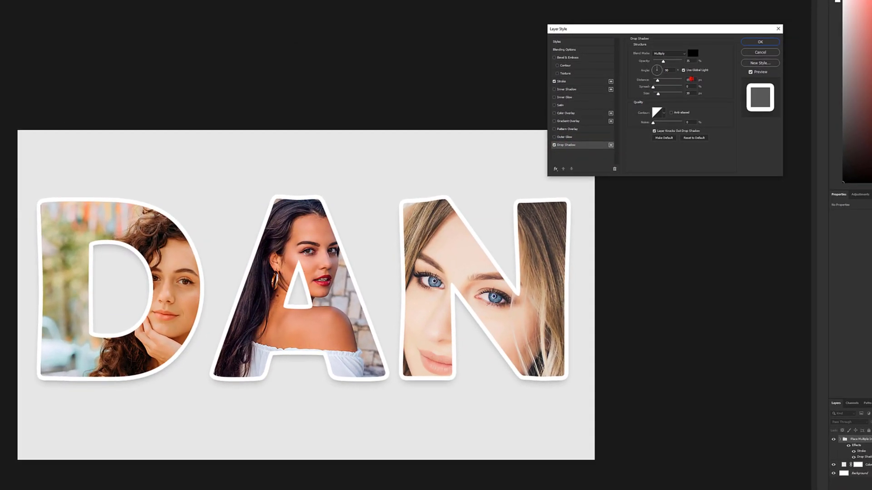
- Adjust the drop shadow distance, set its angle to 135°, and apply the layer style
{"action": "left_click", "coordinate": [689, 79]}
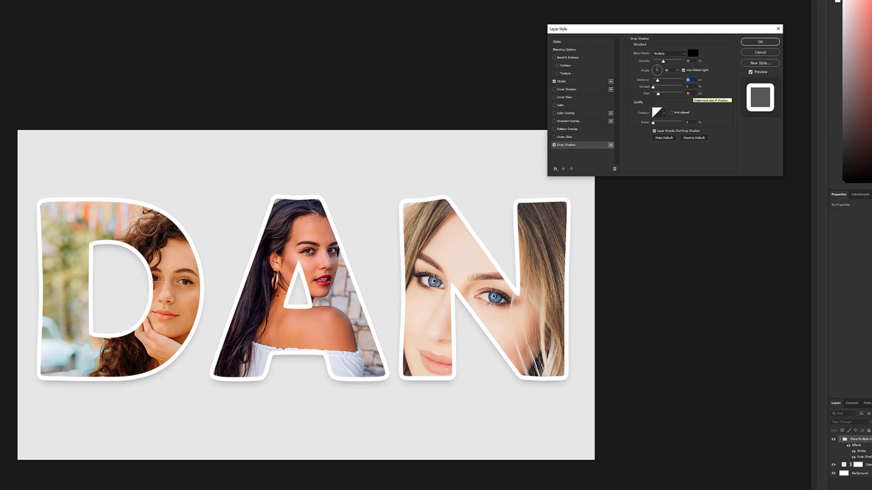
{"action": "left_click", "coordinate": [667, 70]}
{"action": "type", "text": "15"}
{"action": "type", "text": "0"}
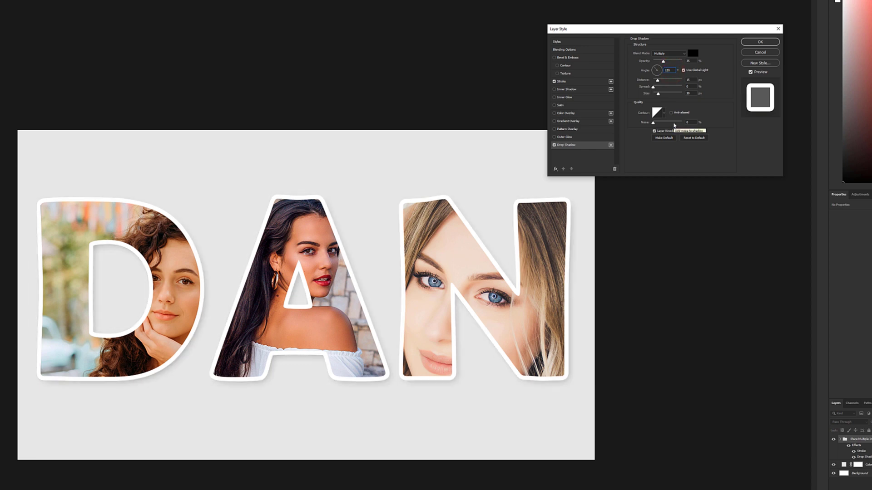
{"action": "key", "text": "BackSpace"}
{"action": "type", "text": "5"}
{"action": "left_click", "coordinate": [755, 42]}
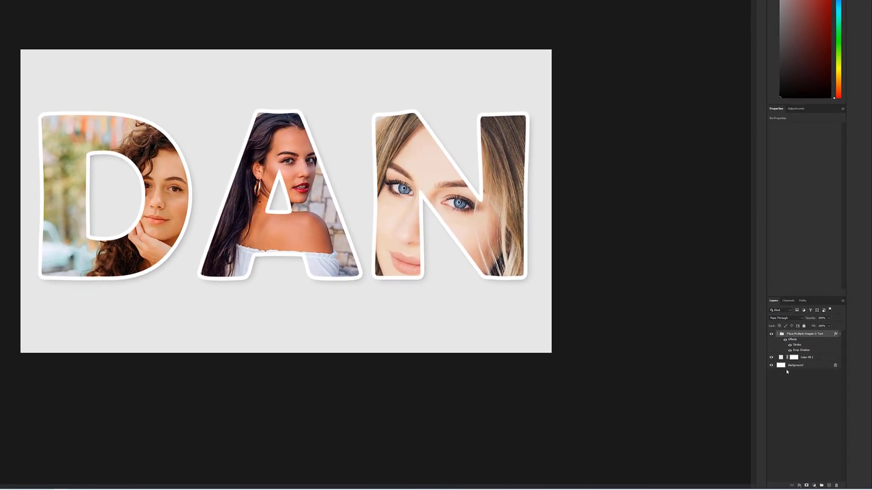
- Recolour the Color Fill 1 background to a salmon-peach sampled from the A-letter face
{"action": "left_click", "coordinate": [822, 358]}
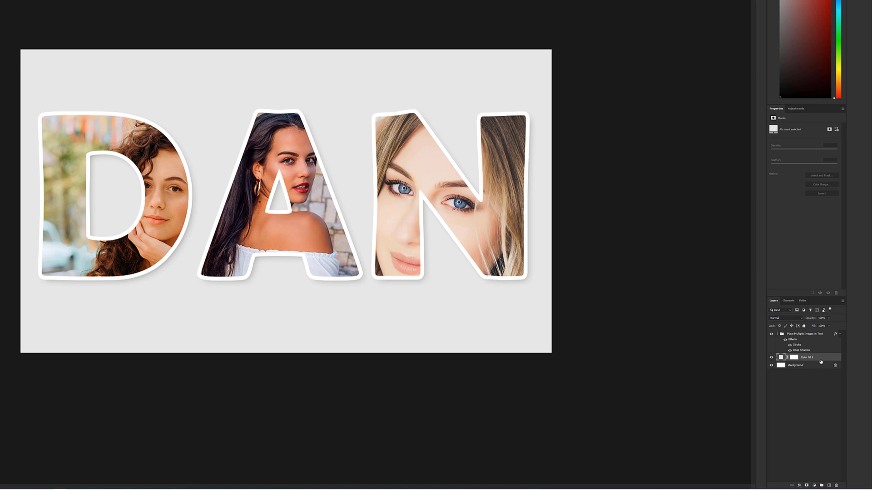
{"action": "double_click", "coordinate": [778, 357]}
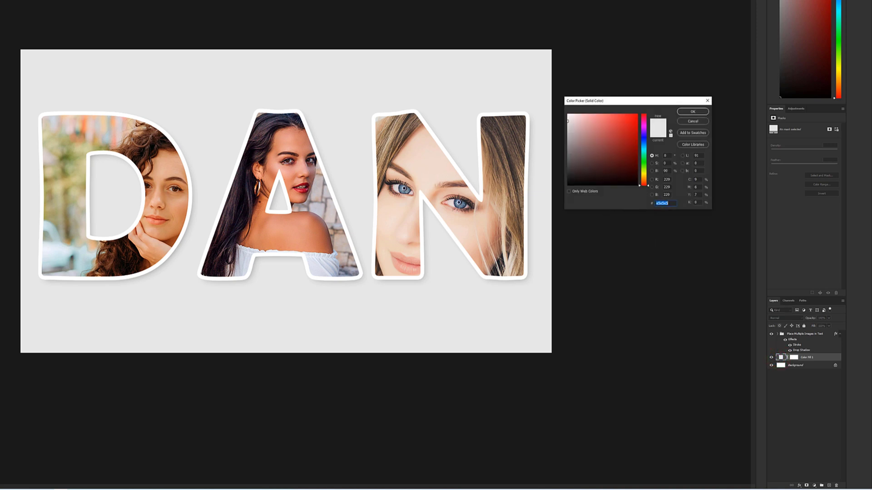
{"action": "left_click", "coordinate": [286, 141]}
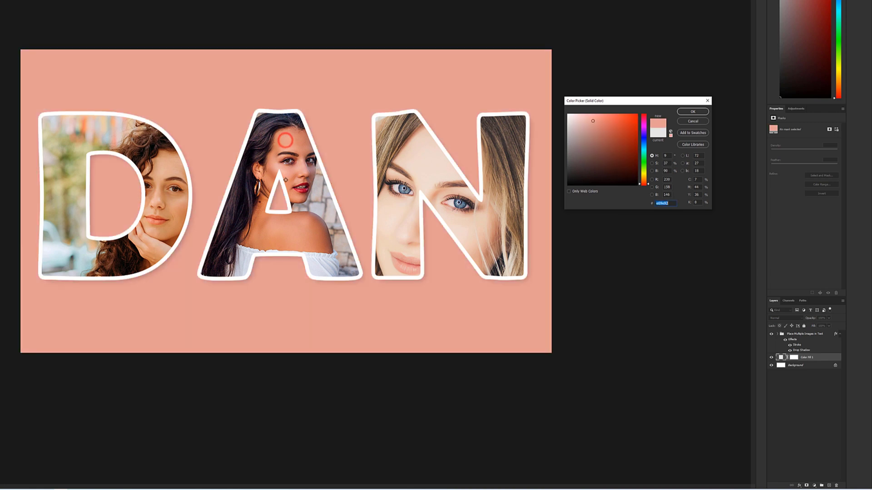
{"action": "left_click", "coordinate": [159, 164]}
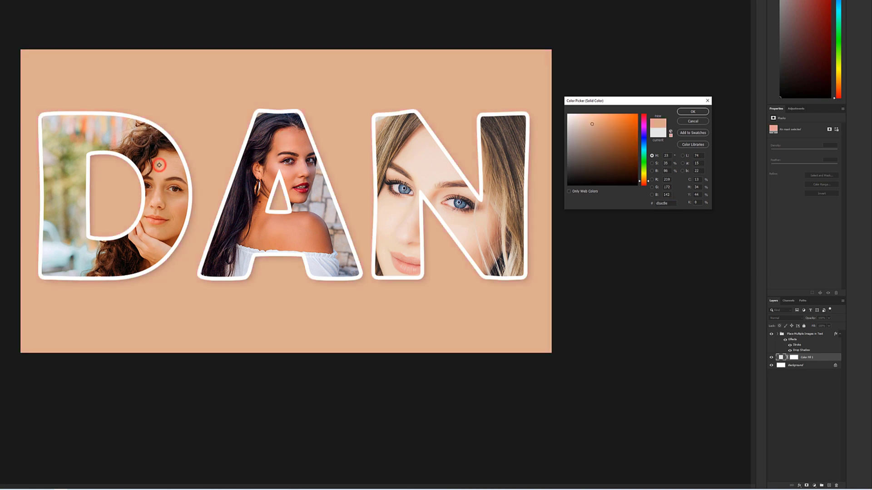
{"action": "left_click", "coordinate": [75, 197]}
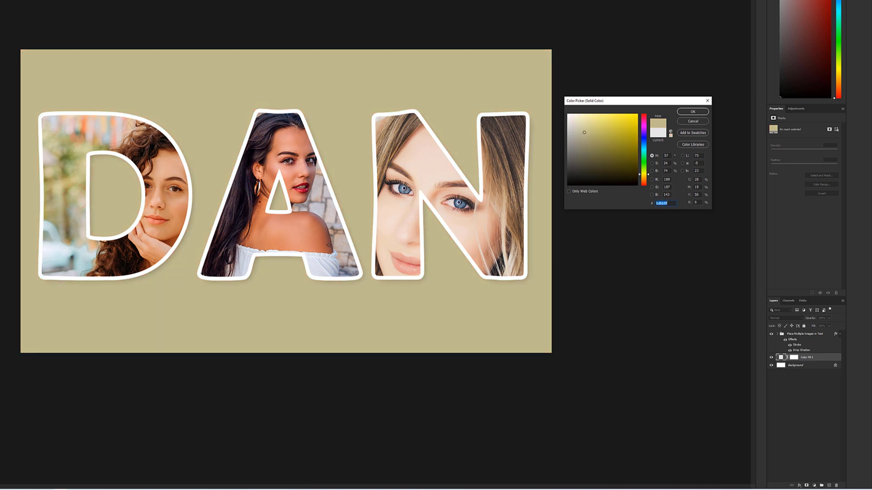
{"action": "left_click", "coordinate": [384, 213]}
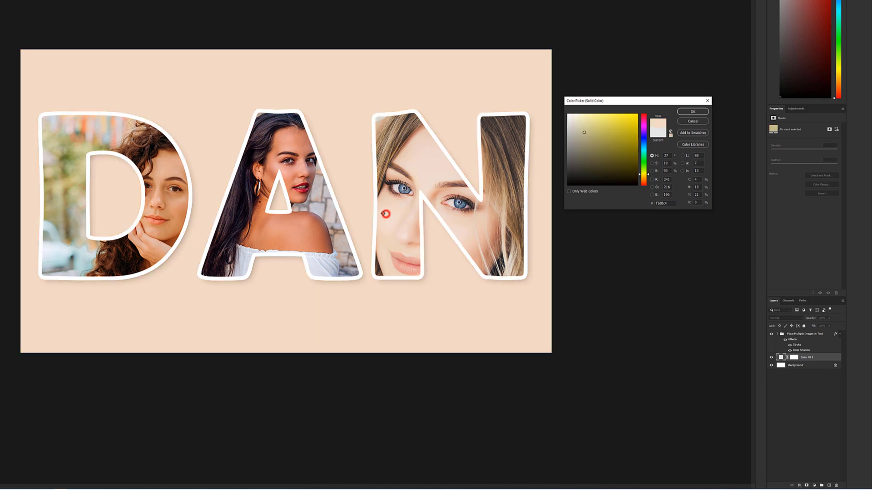
{"action": "left_click", "coordinate": [286, 146]}
{"action": "left_click", "coordinate": [286, 145]}
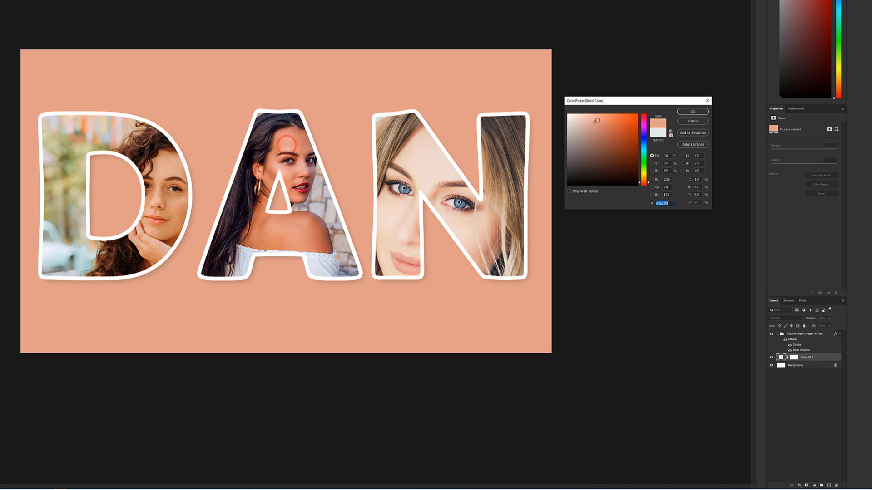
{"action": "left_click", "coordinate": [692, 112]}
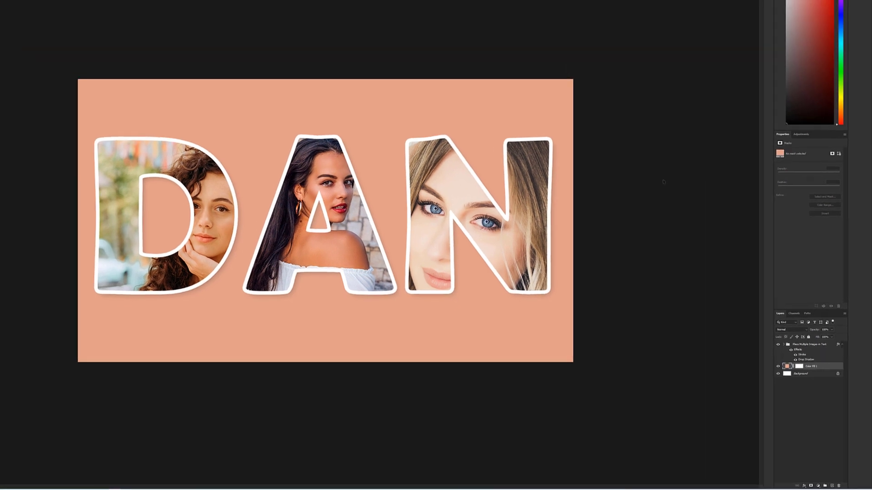